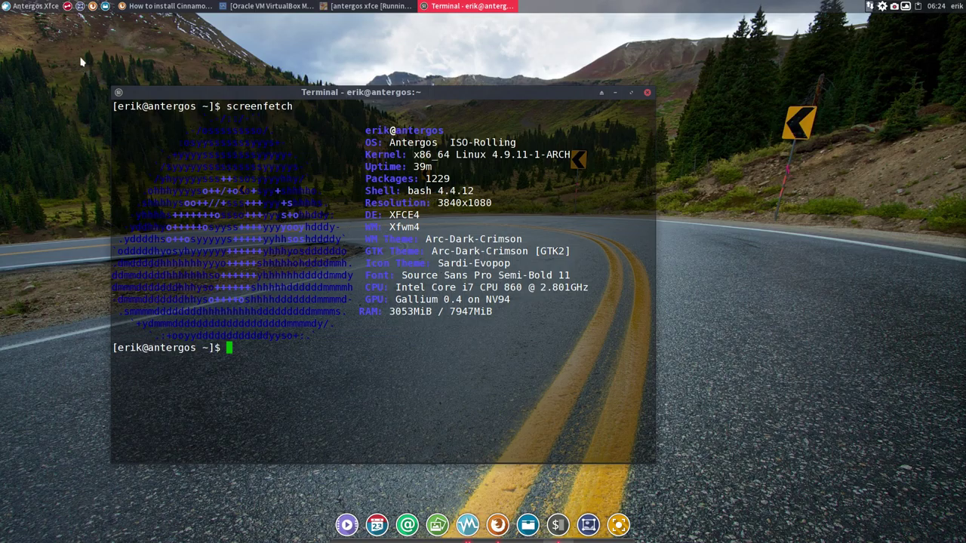
# Close the terminal window and bring up the running antergos xfce virtual machine.
pyautogui.click(31, 6)
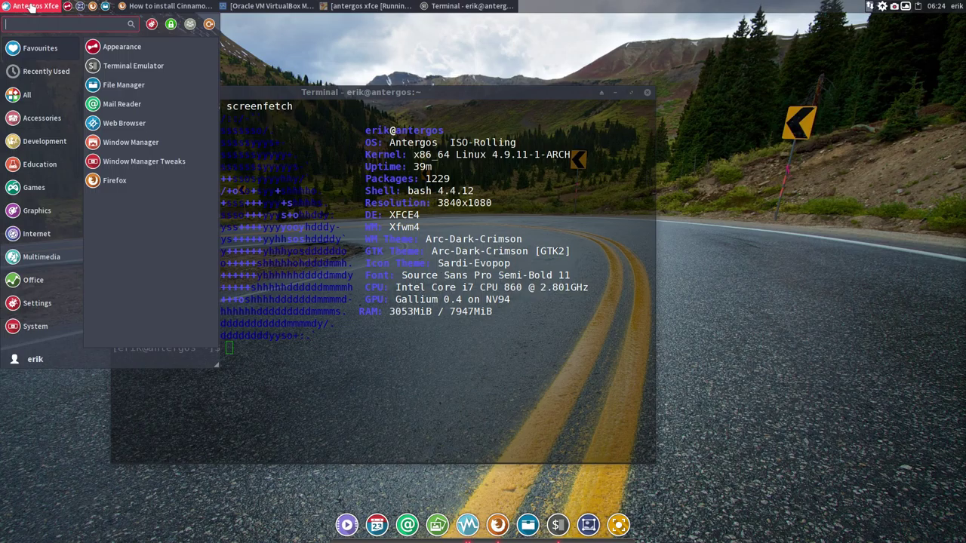
pyautogui.click(428, 94)
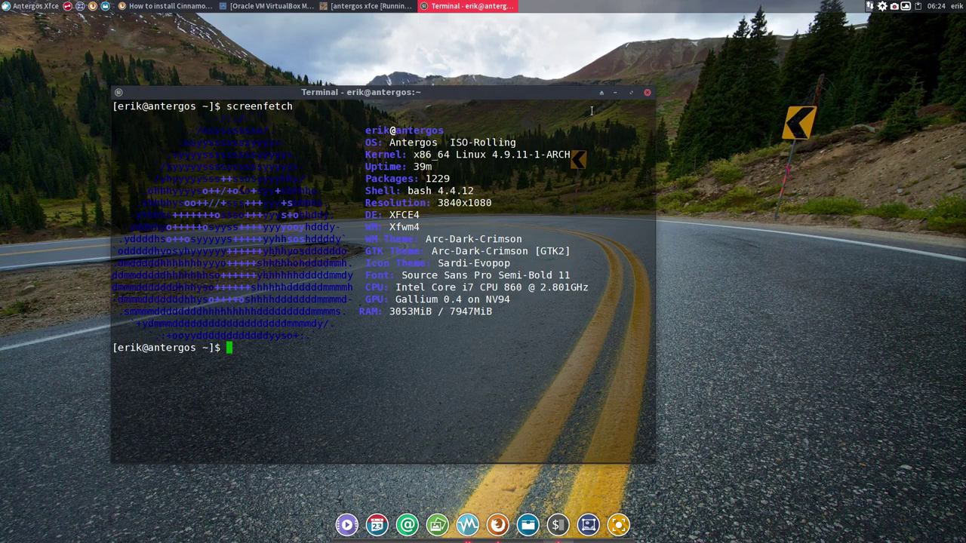
pyautogui.click(647, 94)
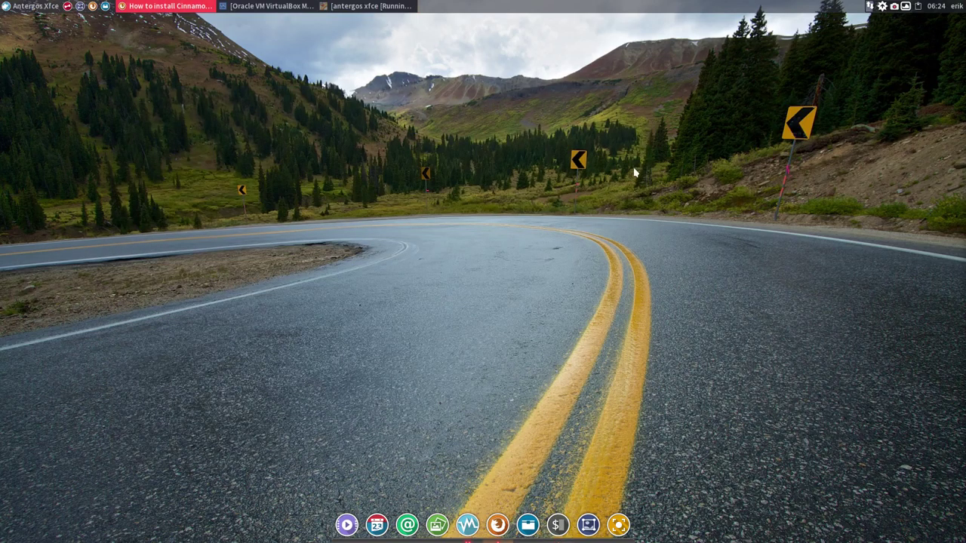
pyautogui.click(467, 526)
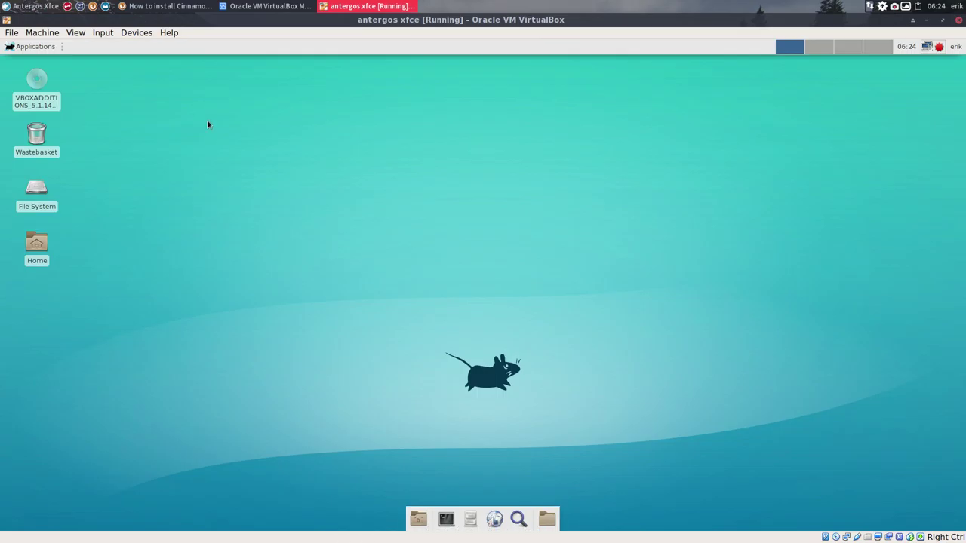
pyautogui.click(40, 89)
pyautogui.click(108, 35)
pyautogui.moveTo(137, 34)
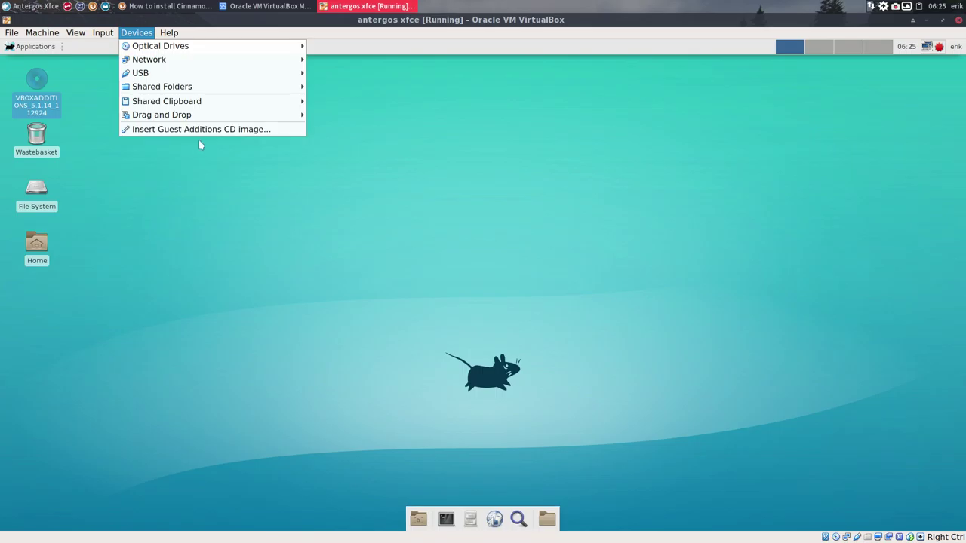
pyautogui.click(211, 257)
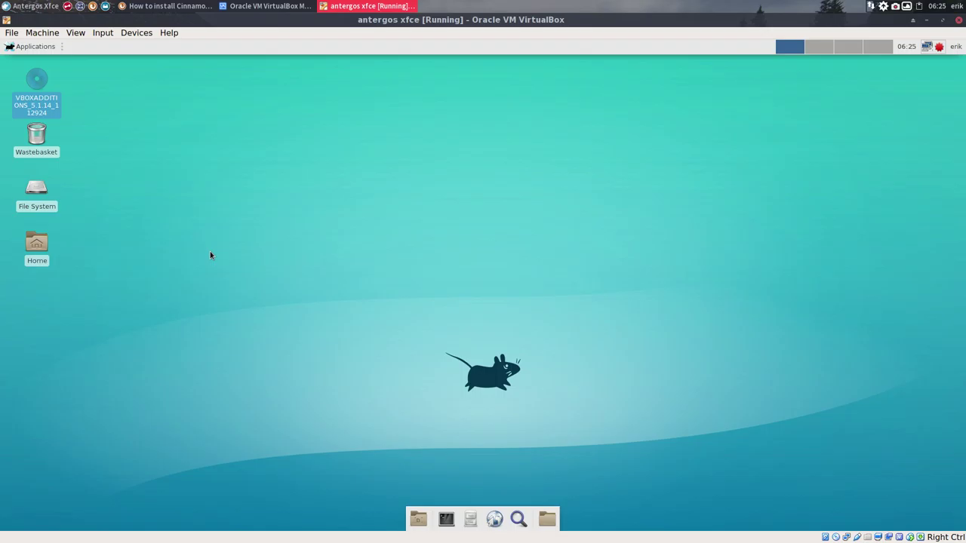
# Try the virtual machine in full-screen mode and return it to windowed mode.
pyautogui.click(75, 32)
pyautogui.click(98, 45)
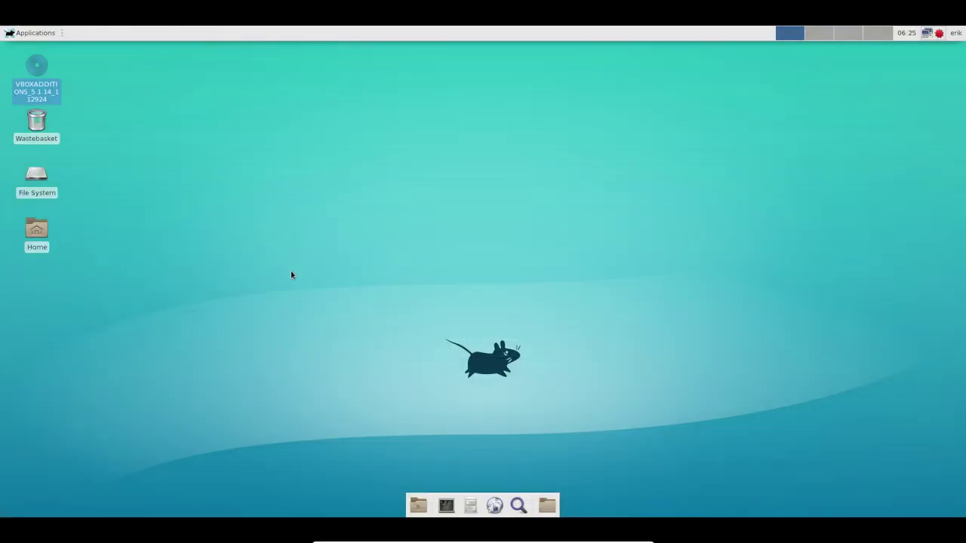
pyautogui.click(291, 274)
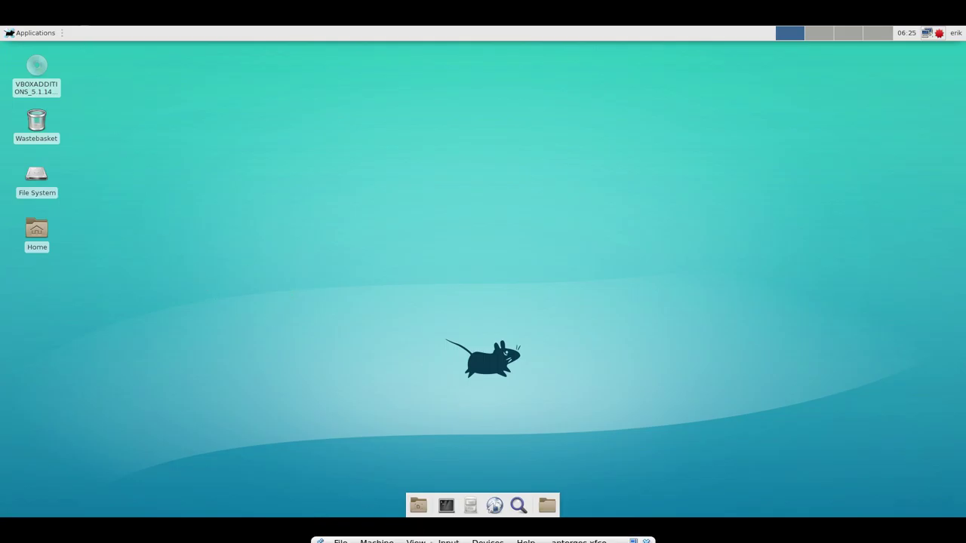
pyautogui.click(416, 537)
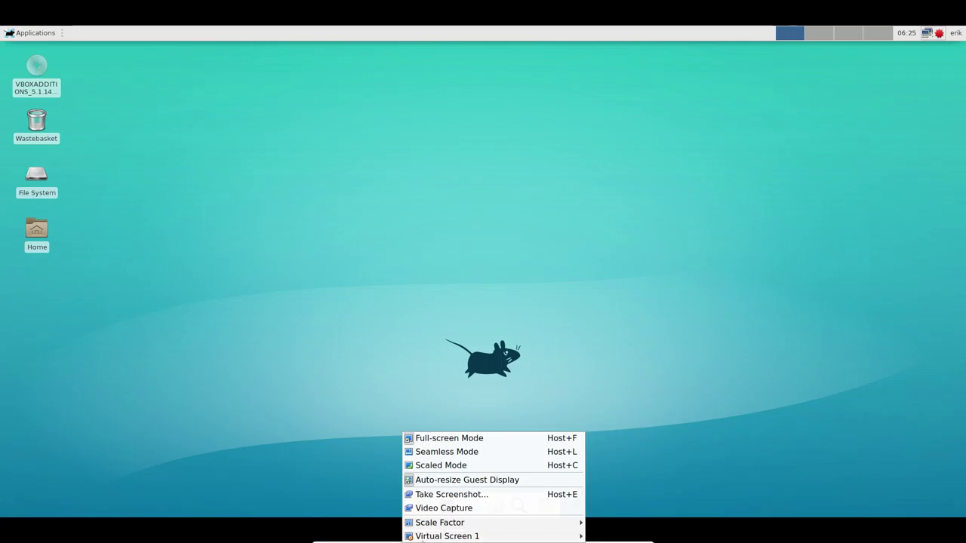
pyautogui.moveTo(431, 541)
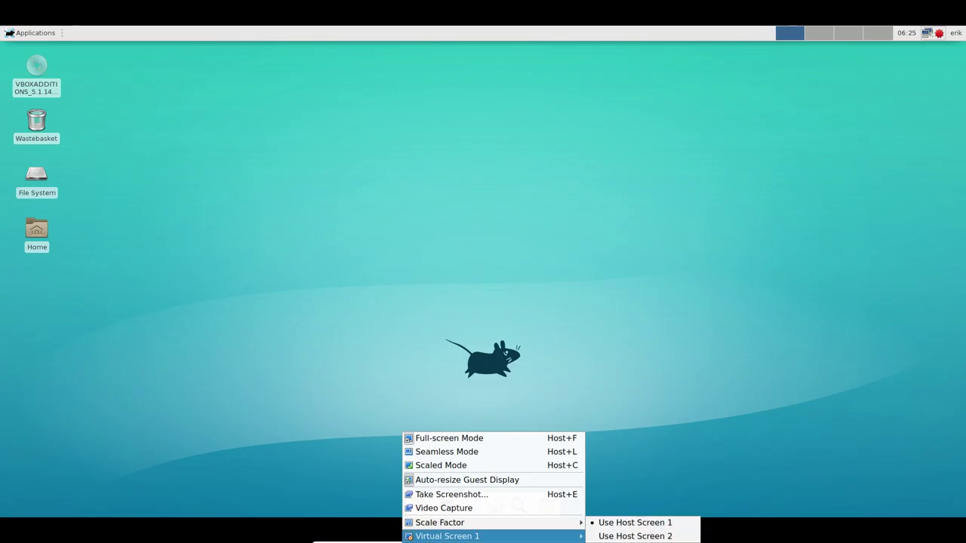
pyautogui.click(449, 438)
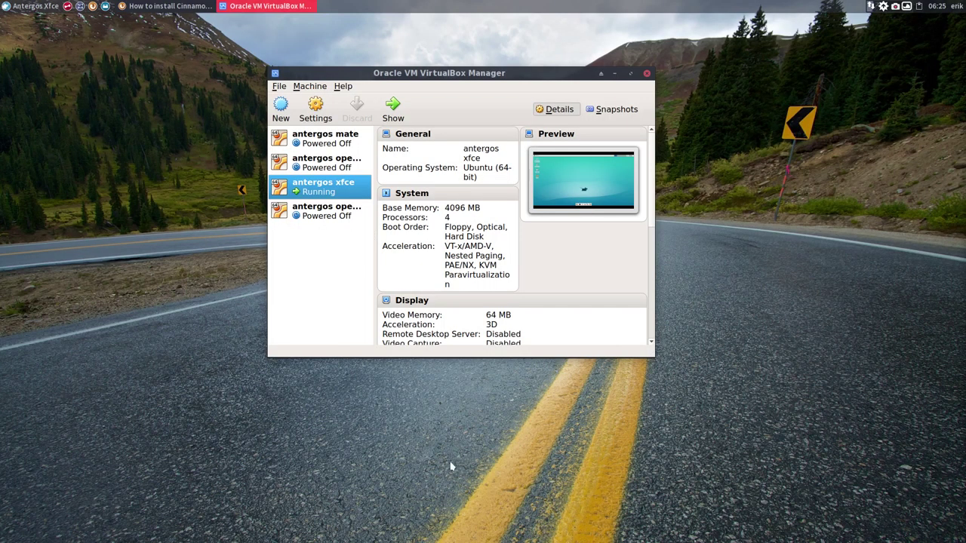
# Resize the guest's Virtual Screen 1 to 1920x1080 and switch the virtual machine to full-screen mode.
pyautogui.click(76, 32)
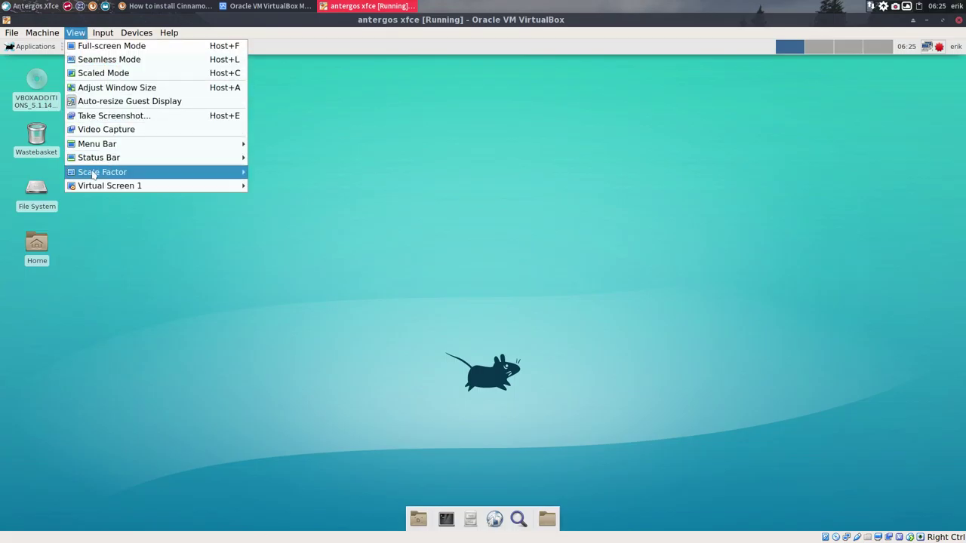
pyautogui.moveTo(96, 188)
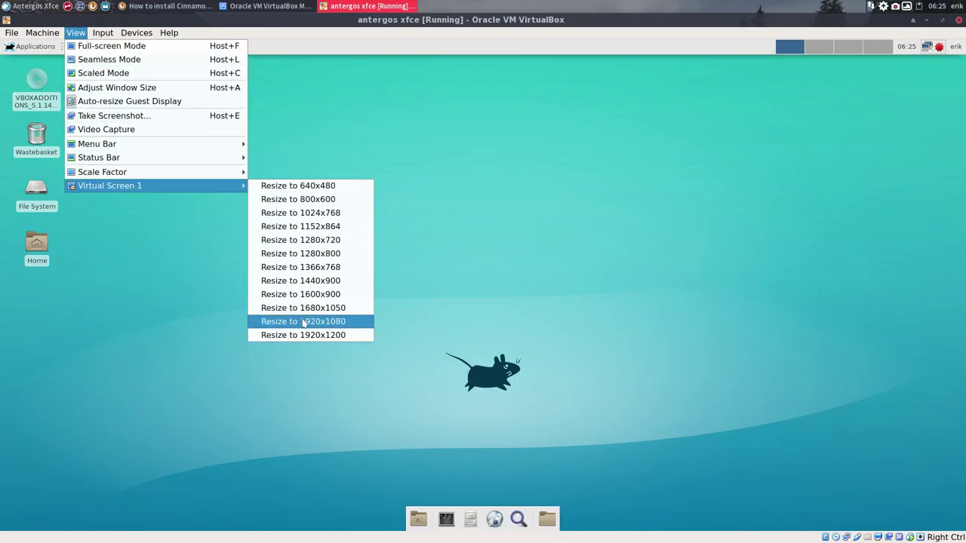
pyautogui.click(332, 325)
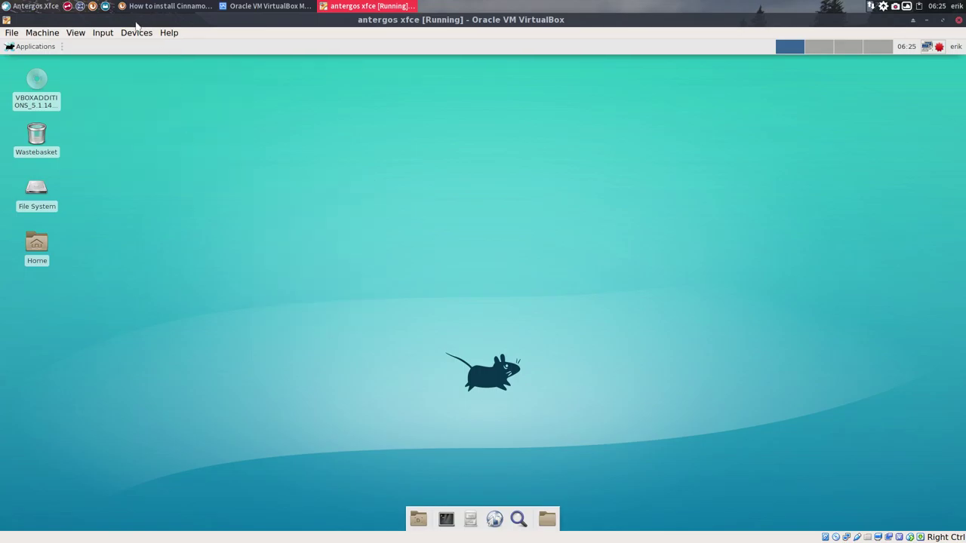
pyautogui.click(76, 33)
pyautogui.click(85, 46)
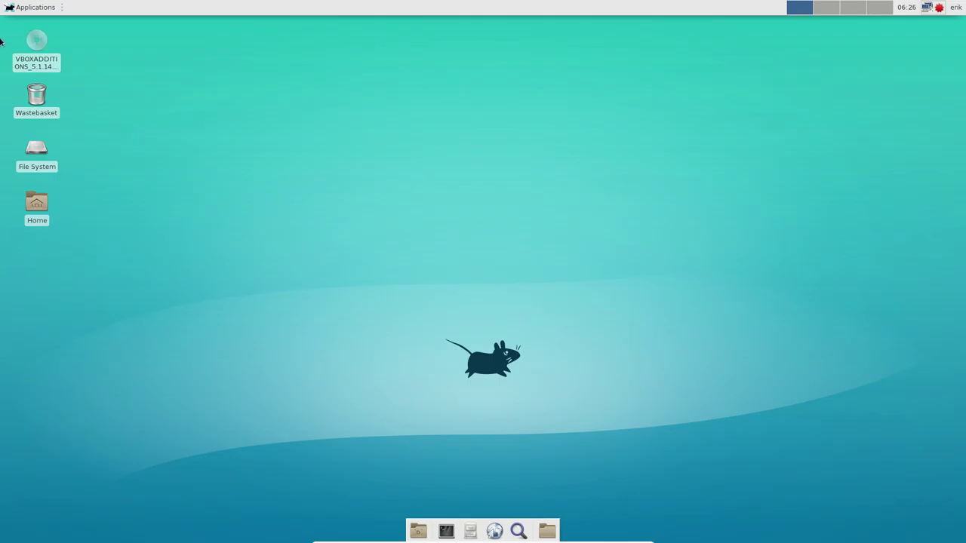
pyautogui.click(36, 41)
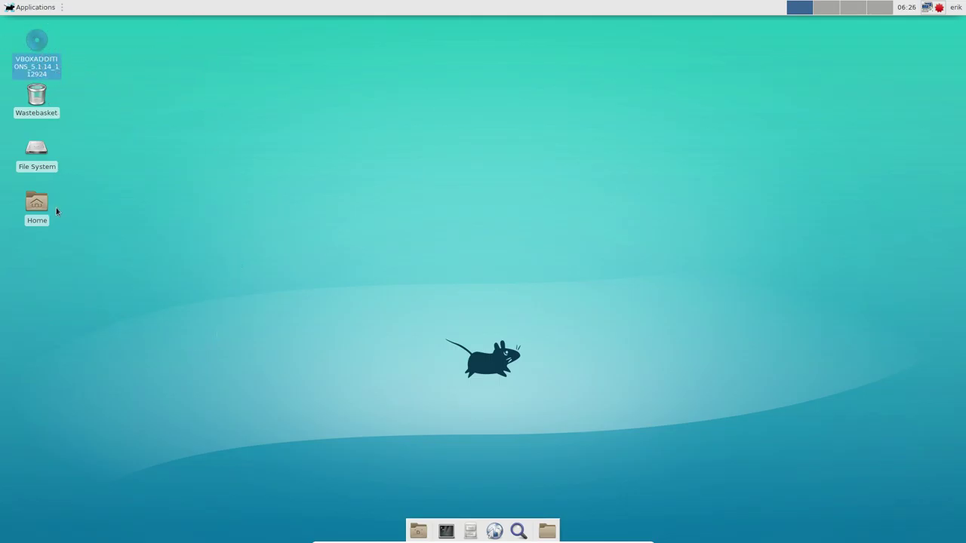
pyautogui.click(303, 276)
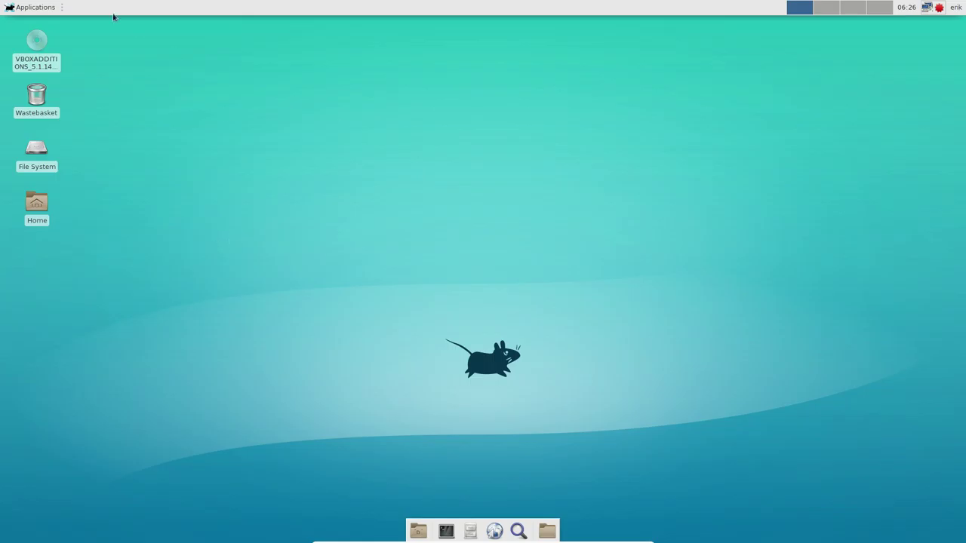
# Launch Firefox inside the virtual machine.
pyautogui.click(24, 8)
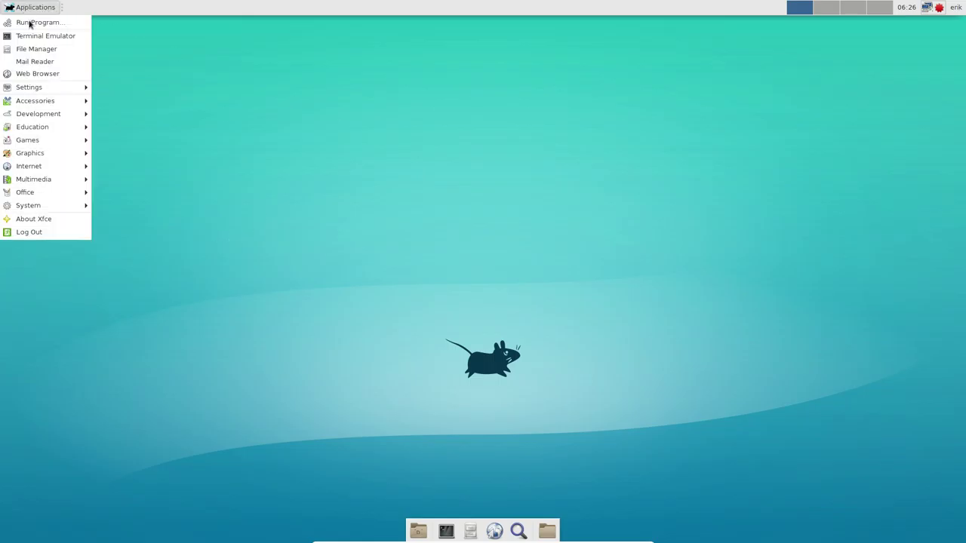
pyautogui.moveTo(51, 170)
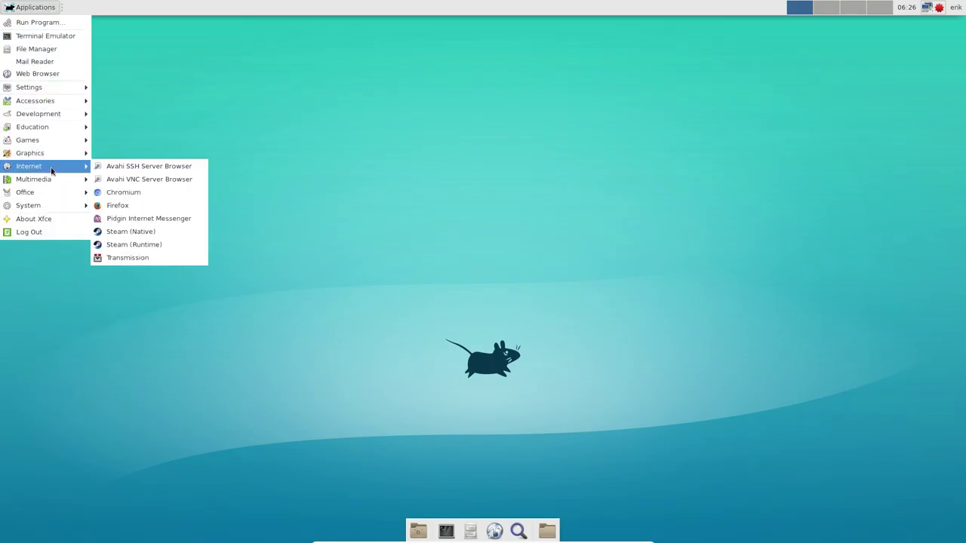
pyautogui.click(139, 204)
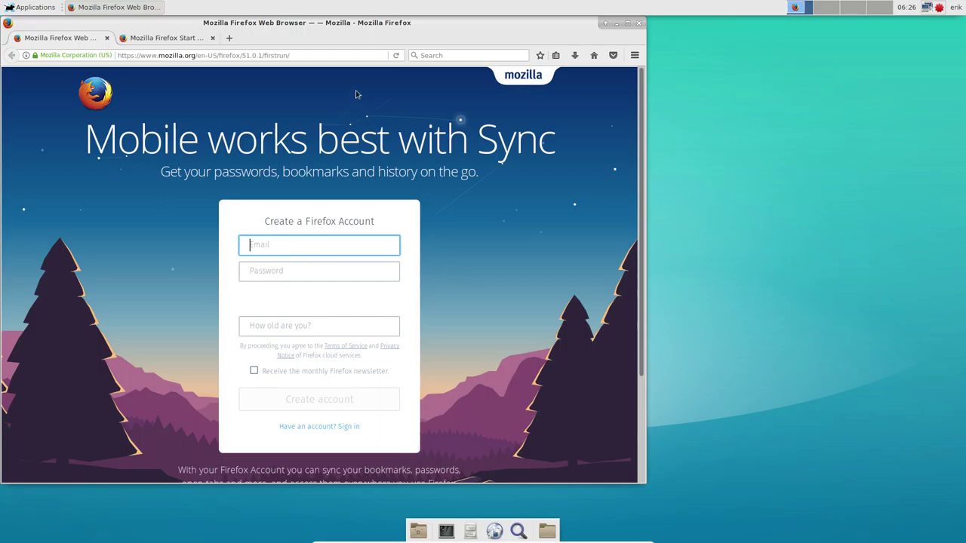
# Replace the current address with a web search for github, the repository author's name and antergosxfce.
pyautogui.click(296, 55)
pyautogui.moveTo(296, 55); pyautogui.dragTo(68, 57)
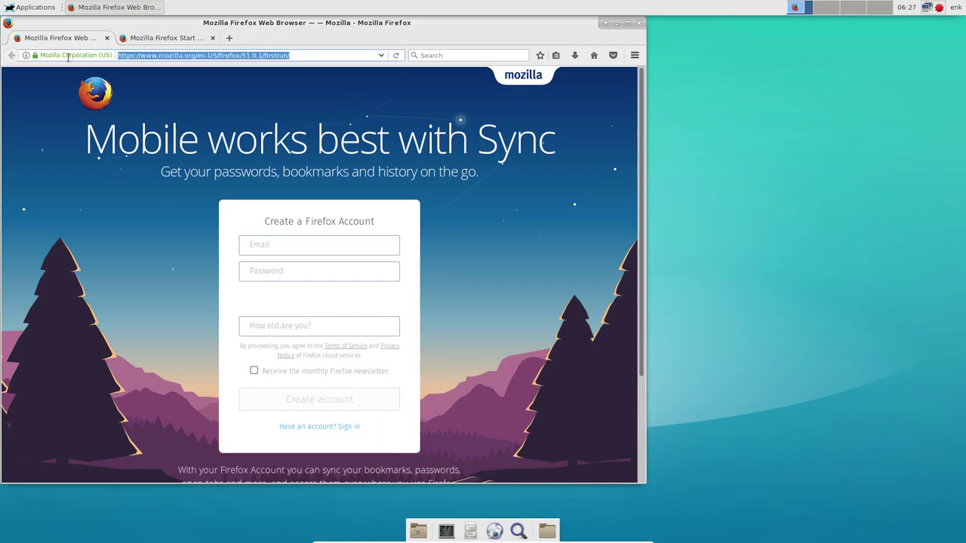
pyautogui.write('googl')
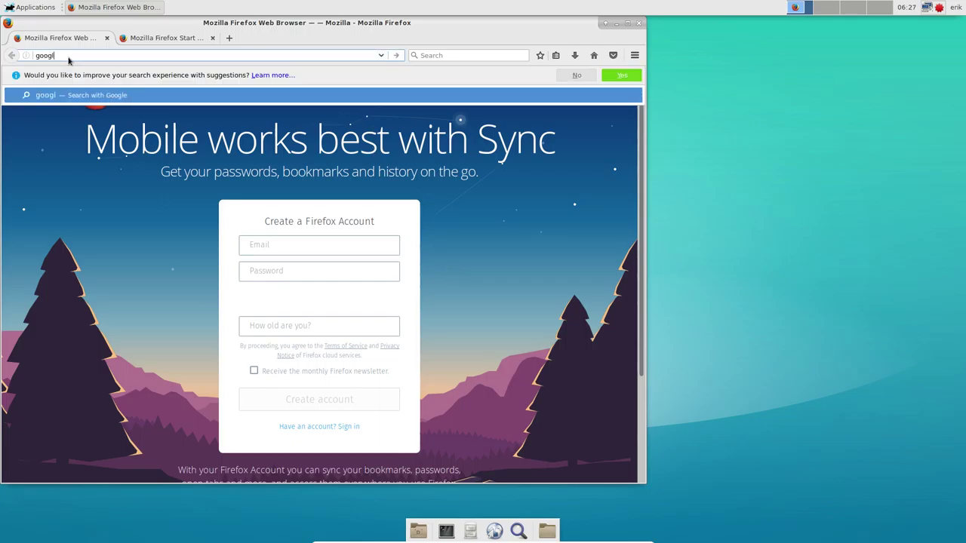
pyautogui.press('BackSpace')
pyautogui.press('BackSpace')
pyautogui.press('BackSpace')
pyautogui.press('BackSpace')
pyautogui.press('BackSpace')
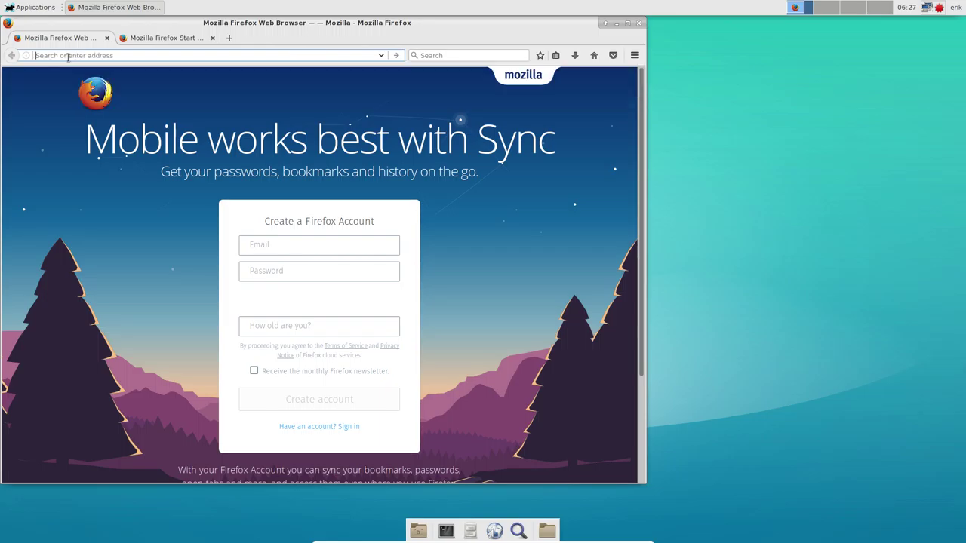
pyautogui.write('github eri')
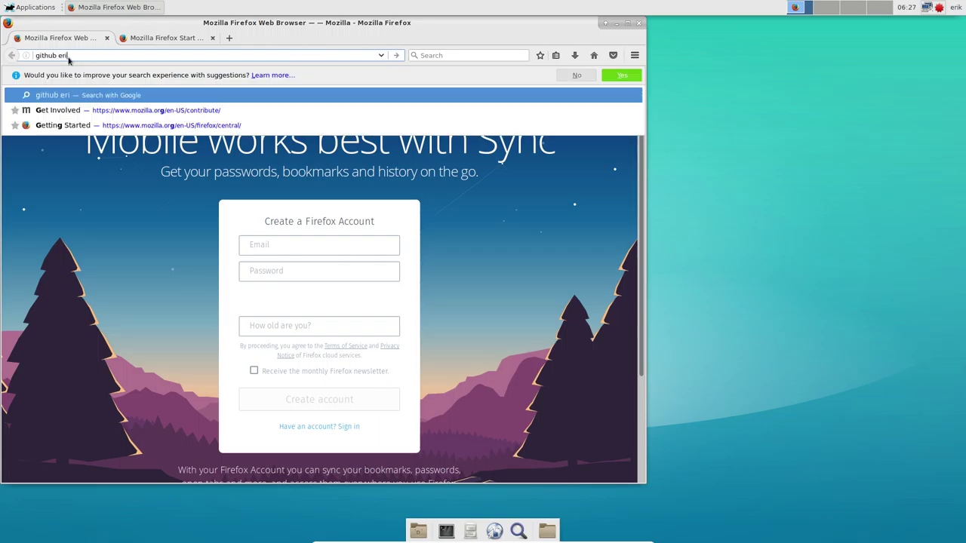
pyautogui.write('k dubois ar')
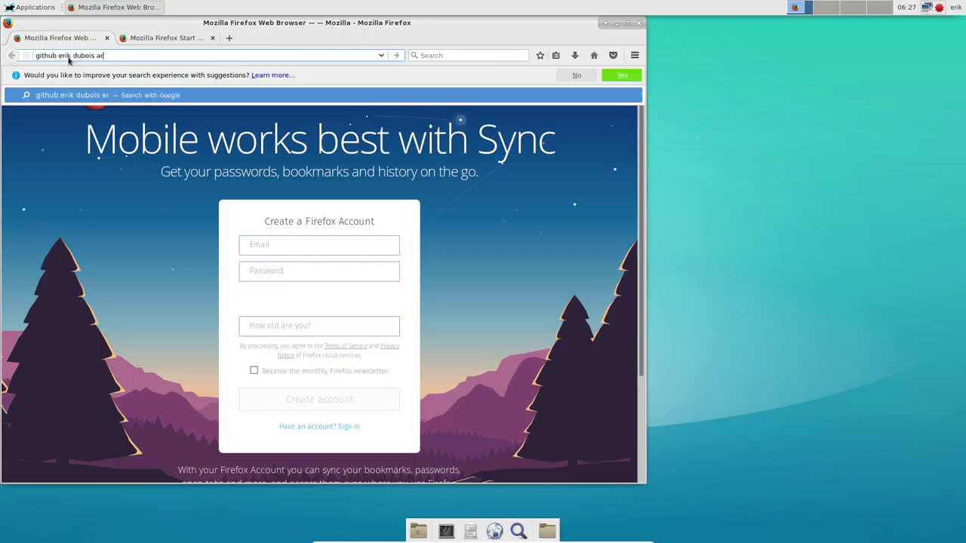
pyautogui.press('BackSpace')
pyautogui.write('ntergosxfce')
pyautogui.press('Return')
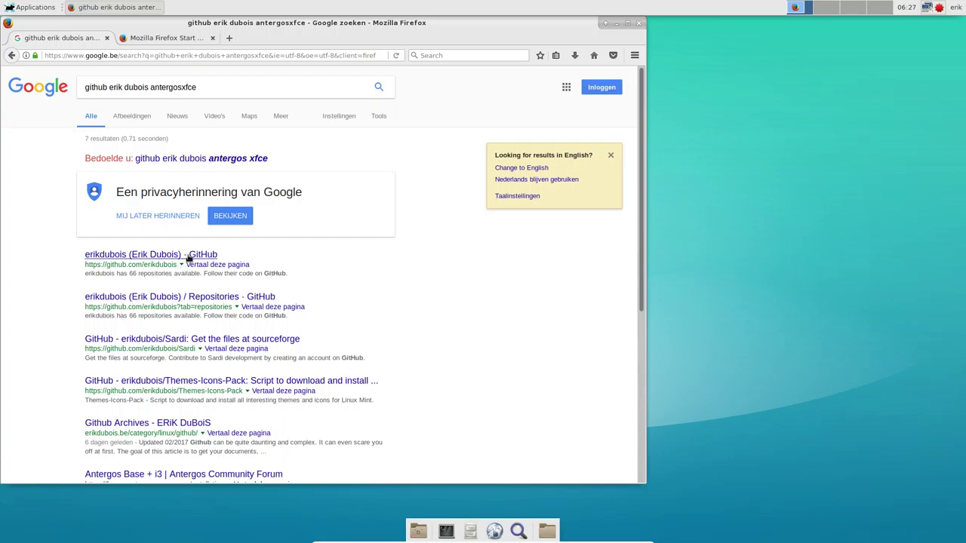
# Open the author's GitHub profile from the search results and go to the AntergosXfce4 repository.
pyautogui.click(189, 258)
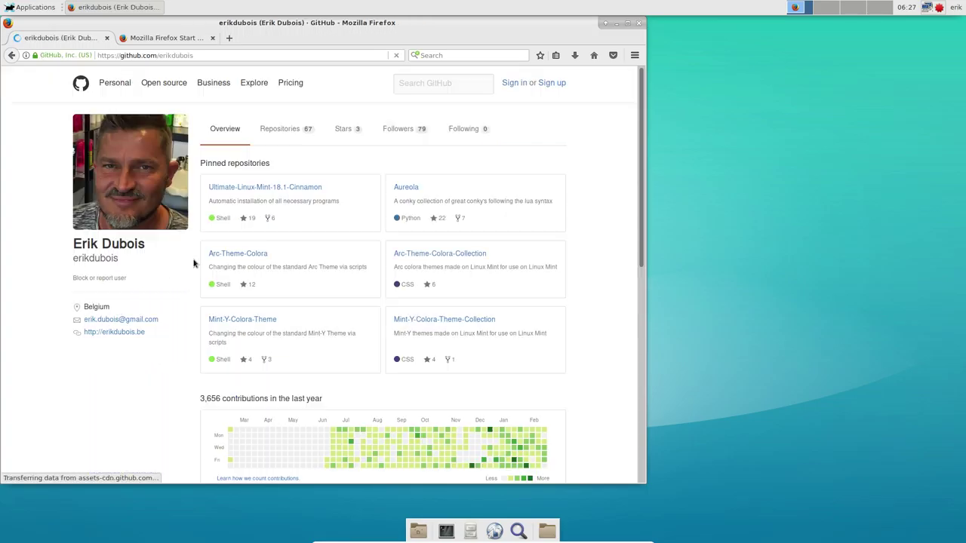
pyautogui.click(289, 131)
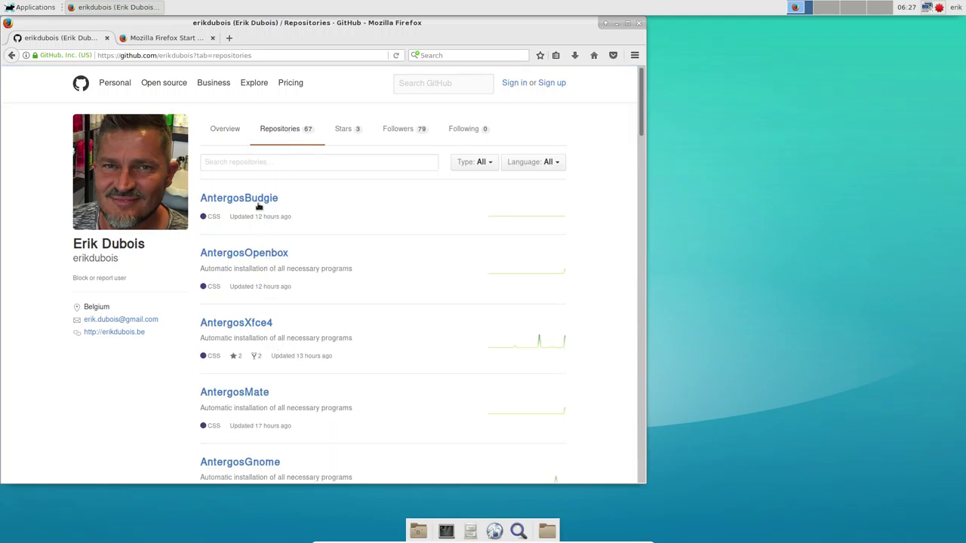
pyautogui.click(261, 327)
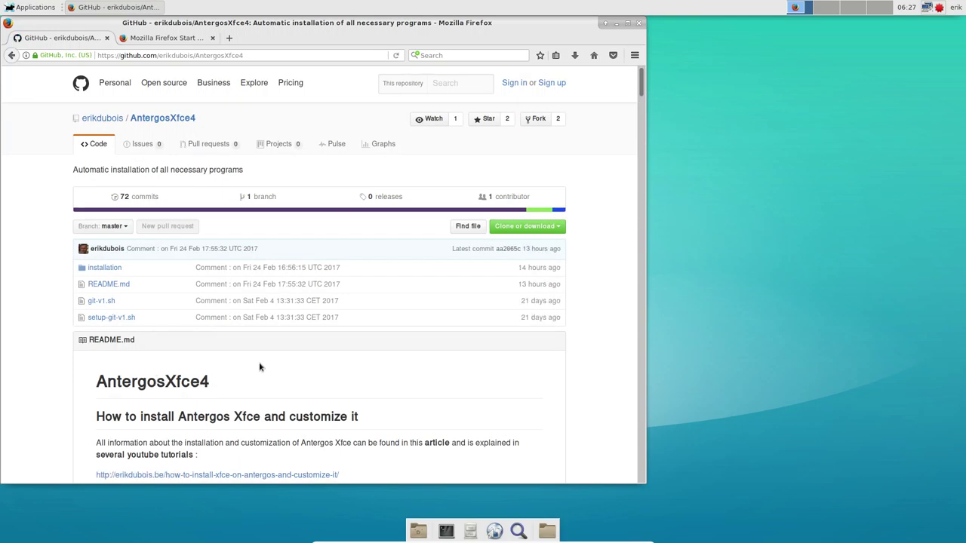
# Copy the HTTPS clone URL of the AntergosXfce4 repository and minimize the browser window.
pyautogui.scroll(-1, 260, 367)
pyautogui.click(526, 198)
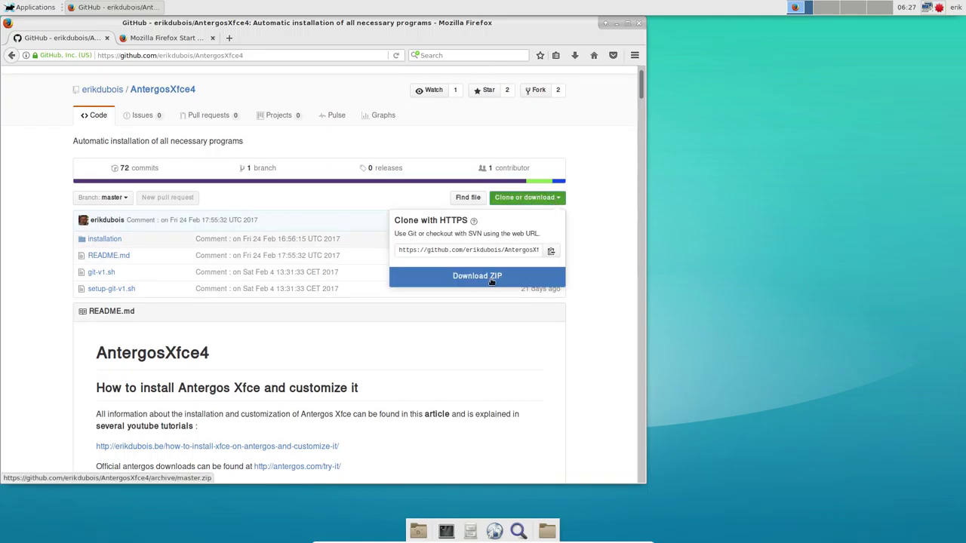
pyautogui.click(550, 251)
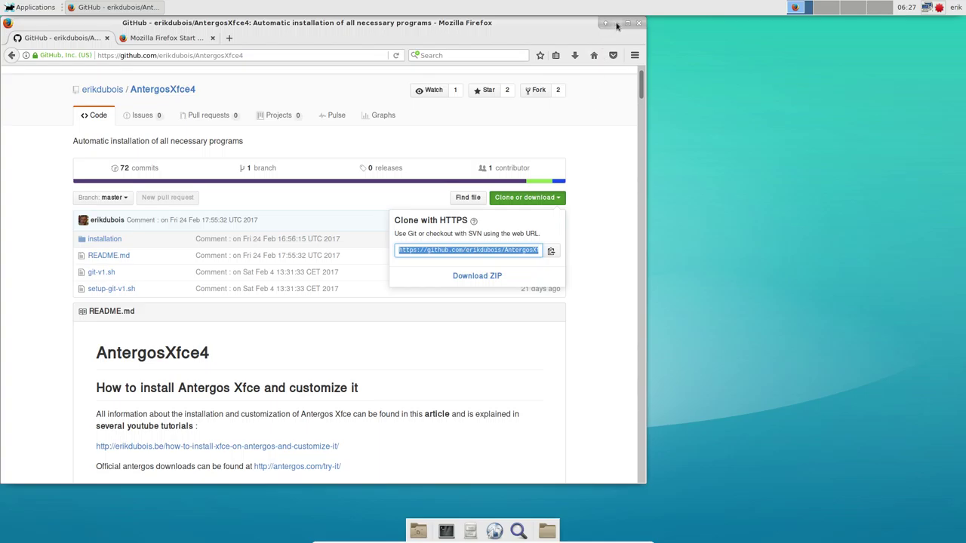
pyautogui.click(551, 251)
pyautogui.click(617, 24)
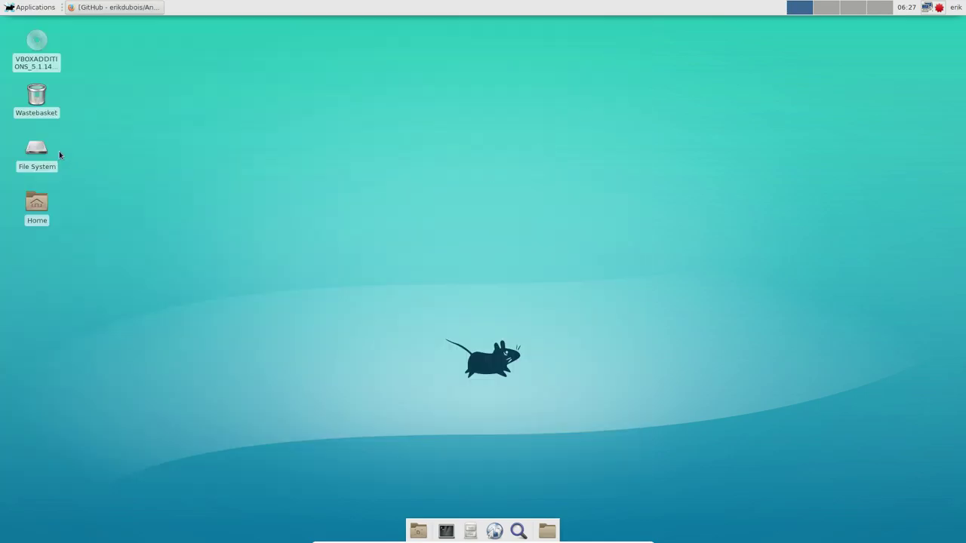
# Open the Home folder from the desktop and create a new folder named DATA in it.
pyautogui.click(36, 213)
pyautogui.doubleClick(37, 213)
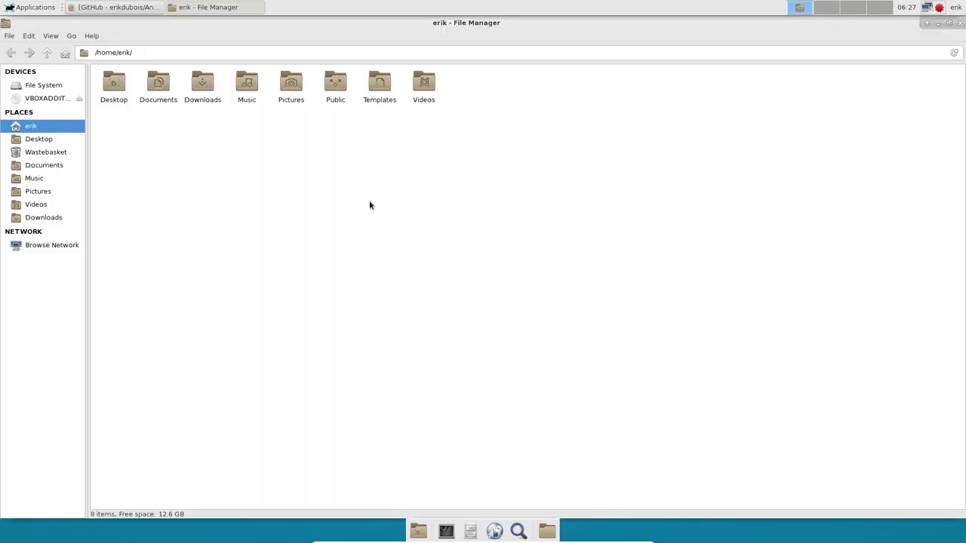
pyautogui.rightClick(175, 169)
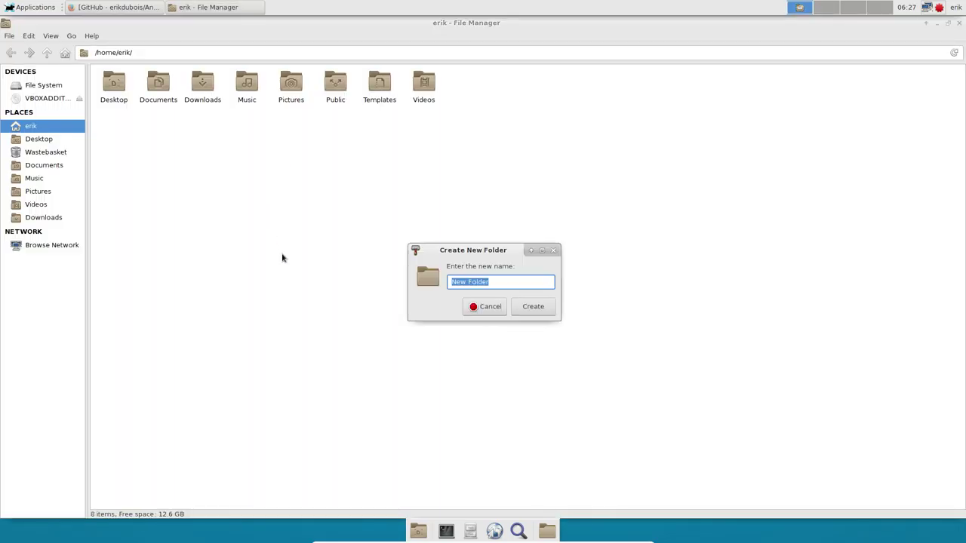
pyautogui.write('S')
pyautogui.press('BackSpace')
pyautogui.write('DATA')
pyautogui.press('Return')
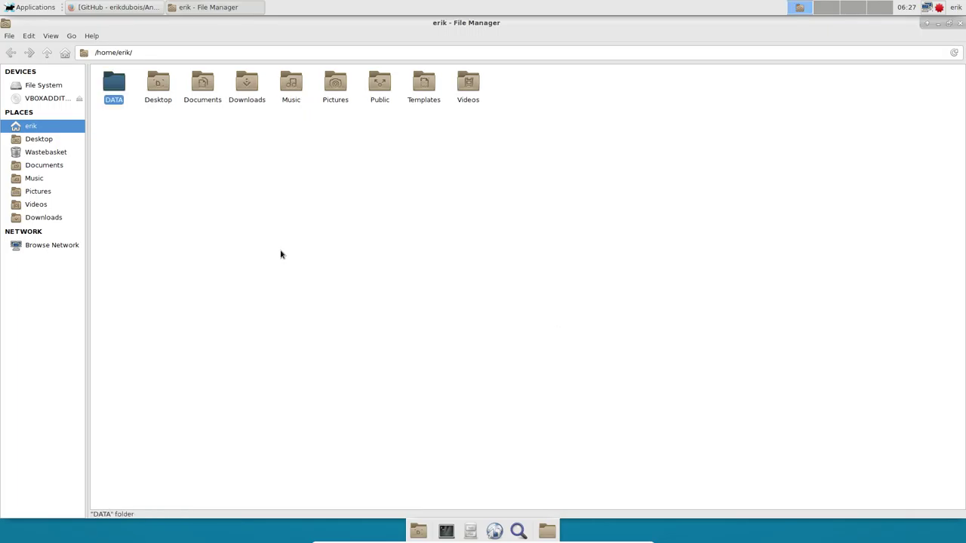
# Open the DATA folder and start a terminal in it.
pyautogui.doubleClick(117, 87)
pyautogui.rightClick(158, 162)
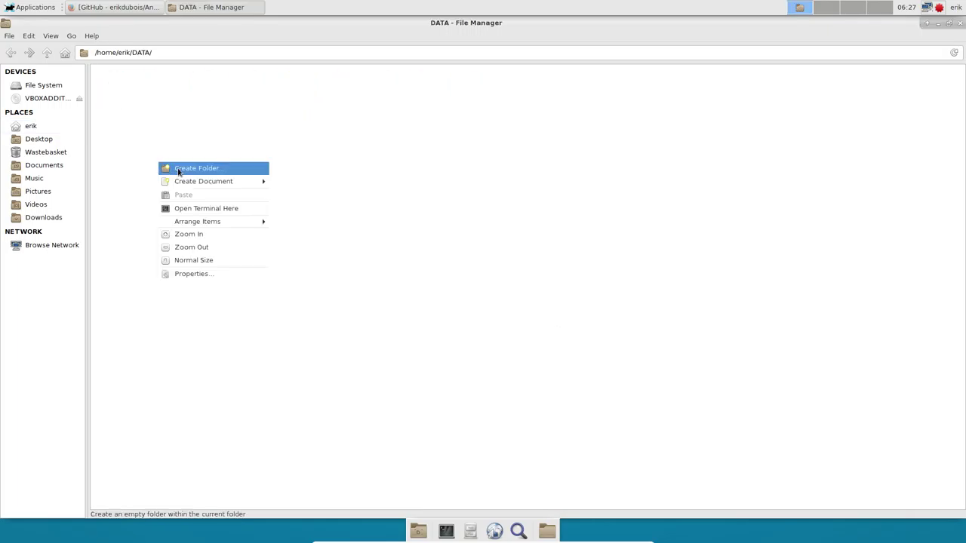
pyautogui.click(197, 209)
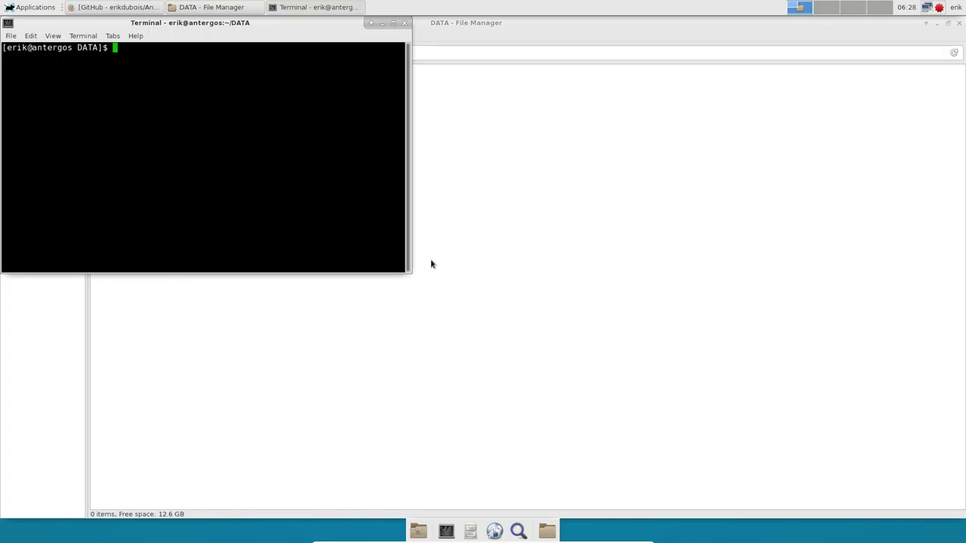
# Install git with sudo pacman -S git, entering the sudo password and accepting the installation.
pyautogui.write('sudo pacman -S git')
pyautogui.press('Return')
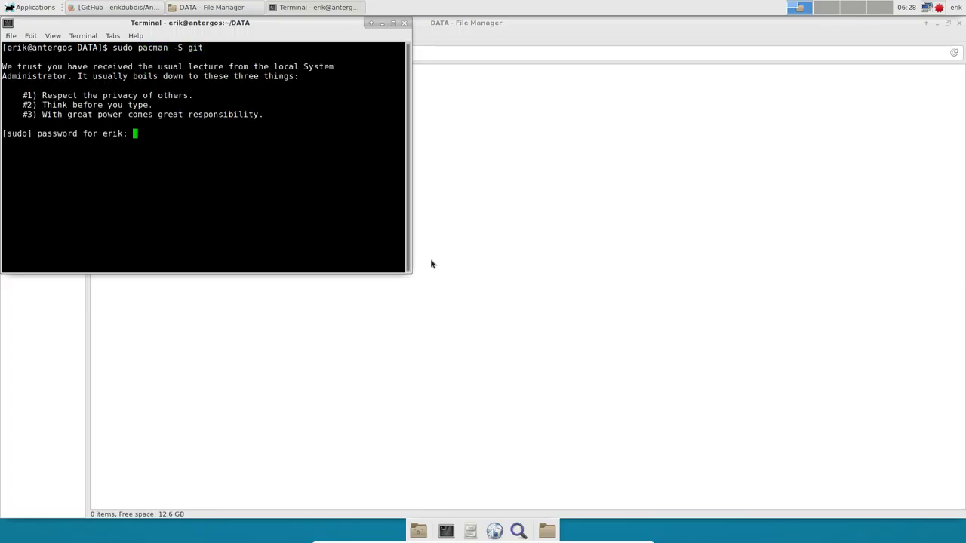
pyautogui.press('Return')
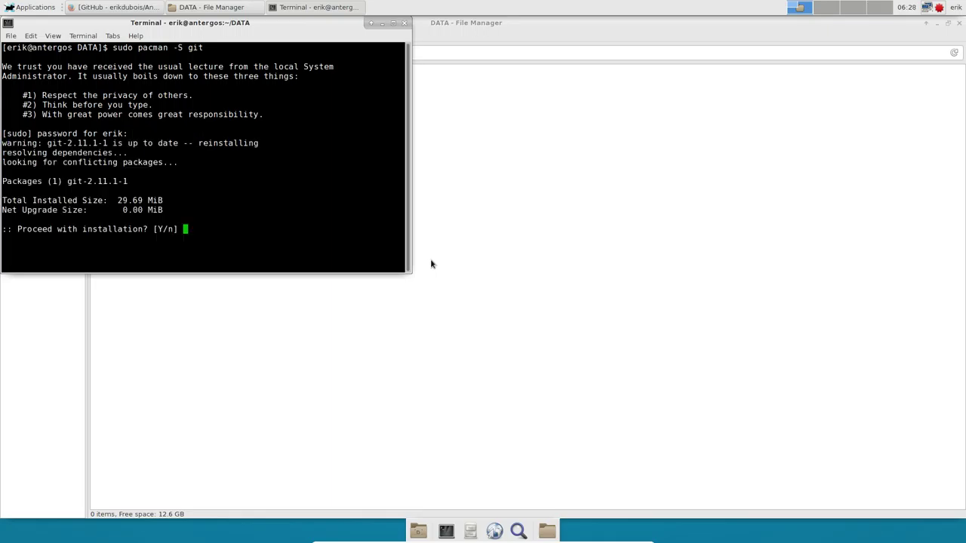
pyautogui.press('Return')
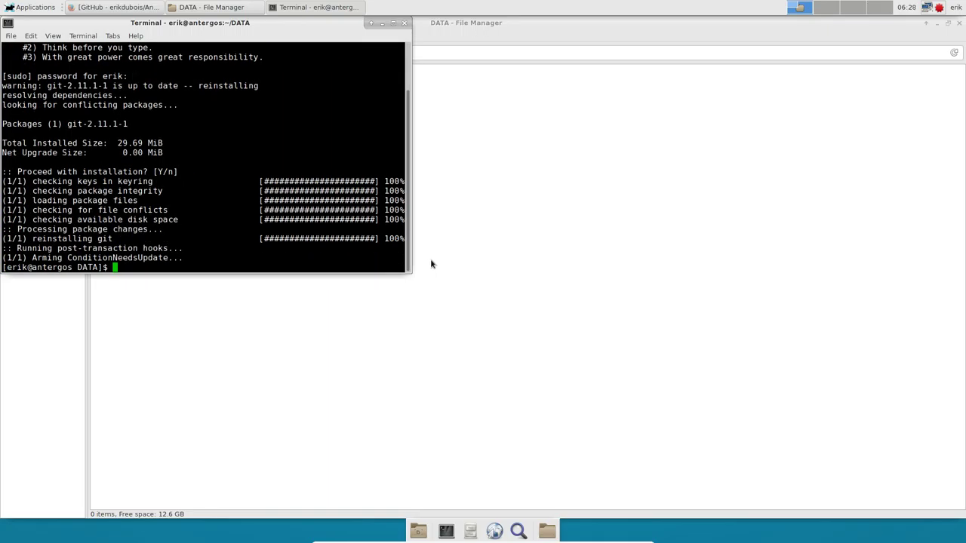
# Clone the AntergosXfce4 repository into DATA with git clone and the copied URL, and close the terminal.
pyautogui.write('git clone')
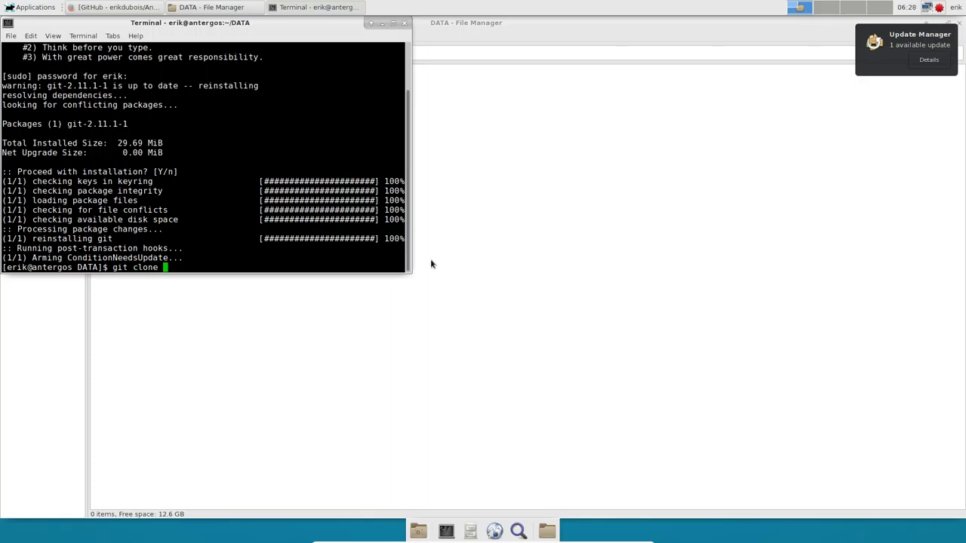
pyautogui.rightClick(211, 261)
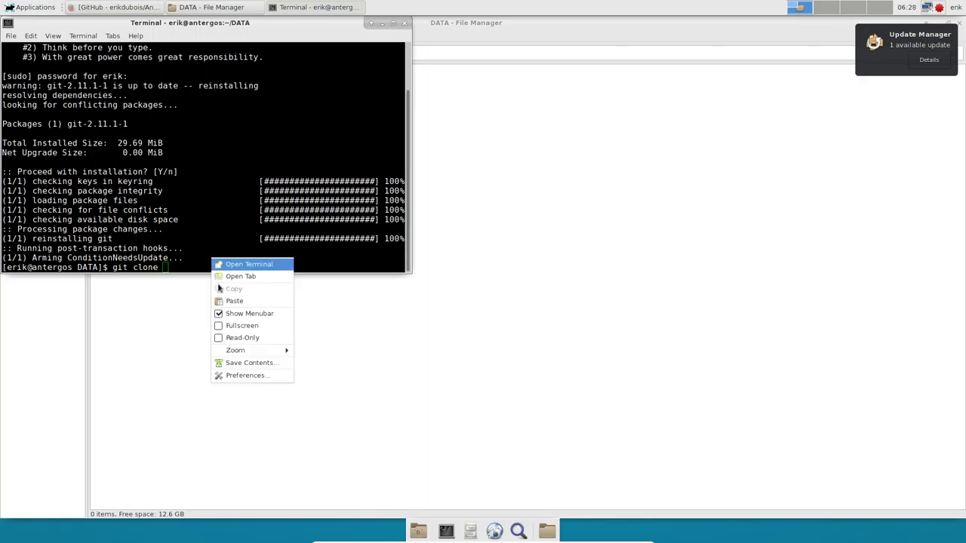
pyautogui.click(232, 308)
pyautogui.press('Return')
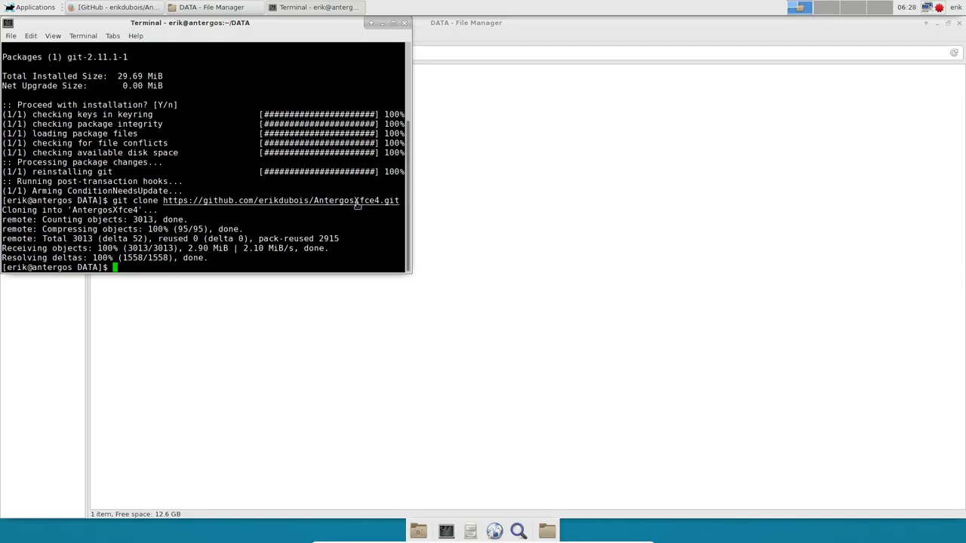
pyautogui.click(405, 23)
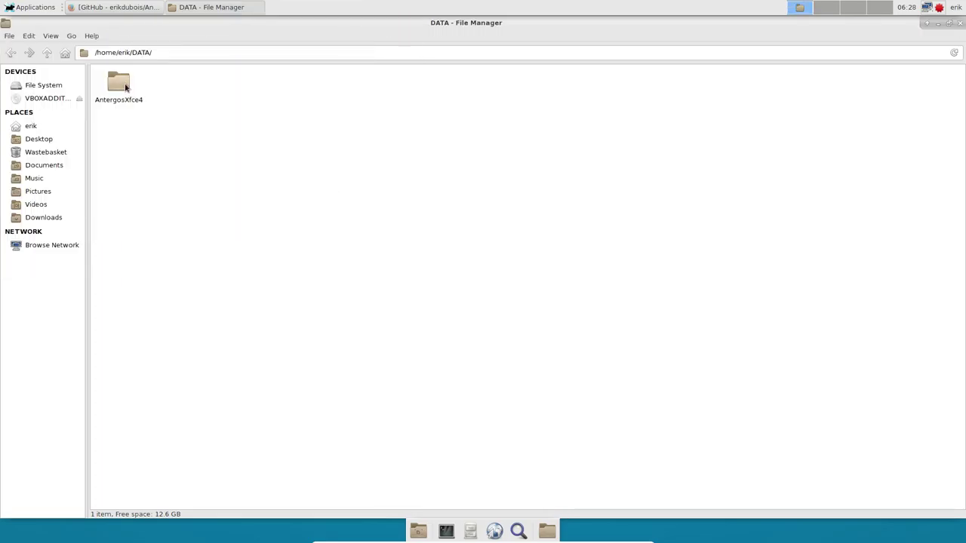
# Open the installation folder inside AntergosXfce4 and go through the numbered scripts up to 040-install-packer-for-aur-make-build-v1.sh.
pyautogui.click(126, 87)
pyautogui.doubleClick(126, 86)
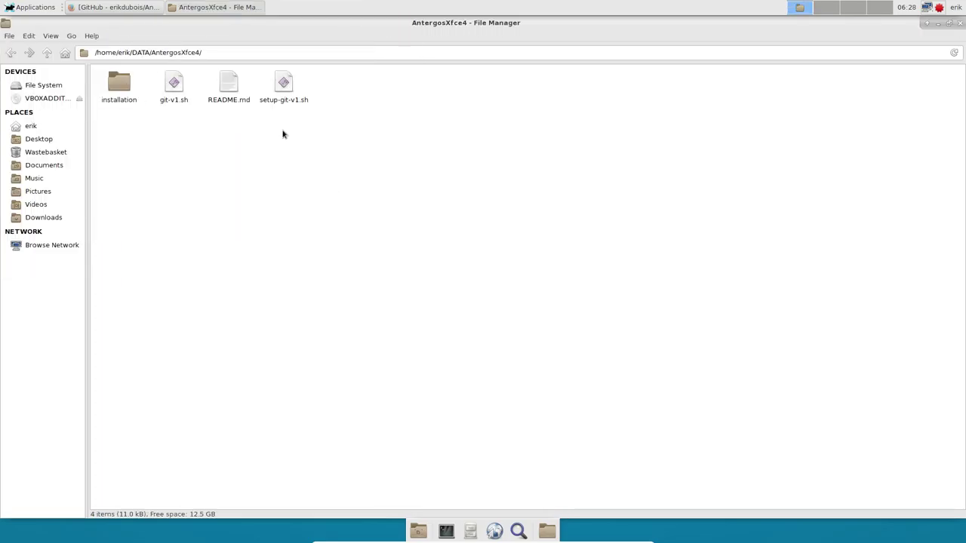
pyautogui.moveTo(163, 111); pyautogui.dragTo(343, 199)
pyautogui.doubleClick(120, 87)
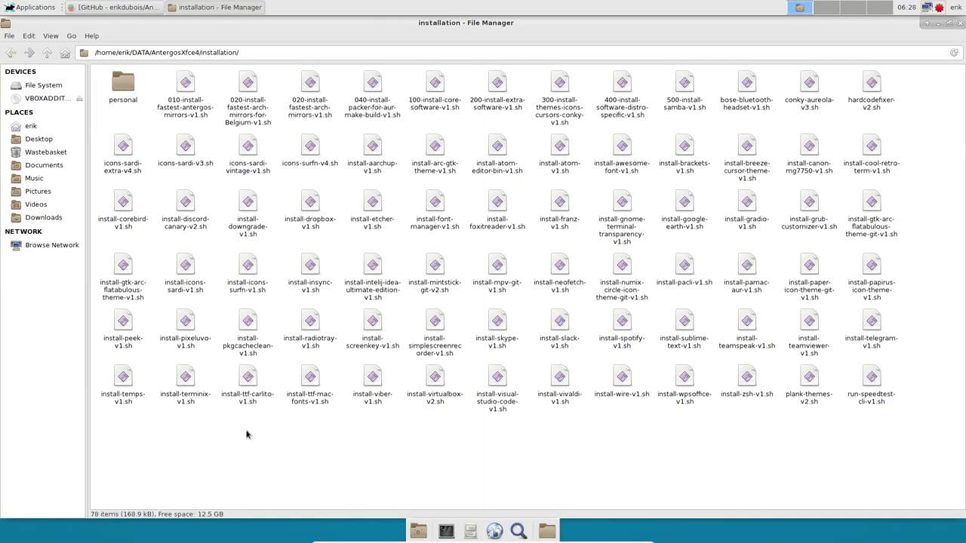
pyautogui.click(181, 84)
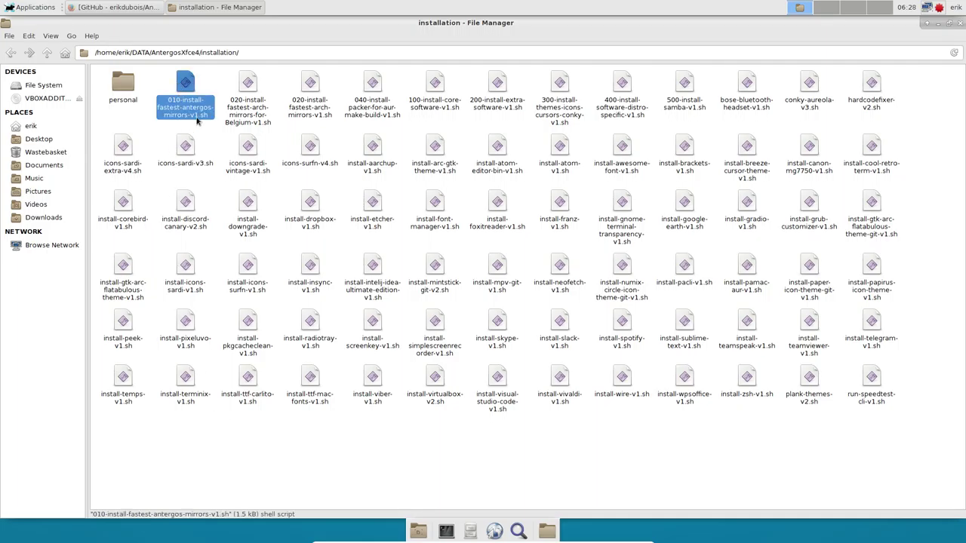
pyautogui.click(252, 89)
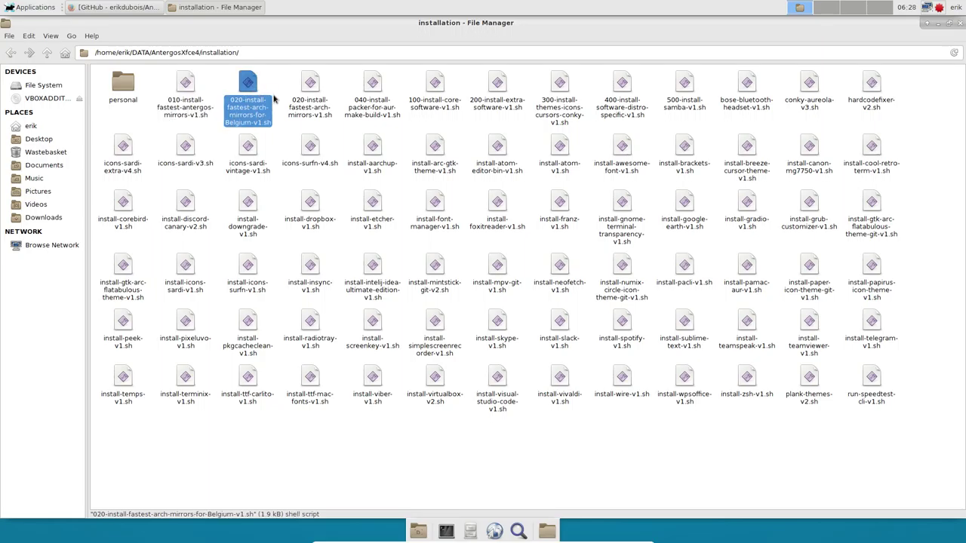
pyautogui.click(309, 87)
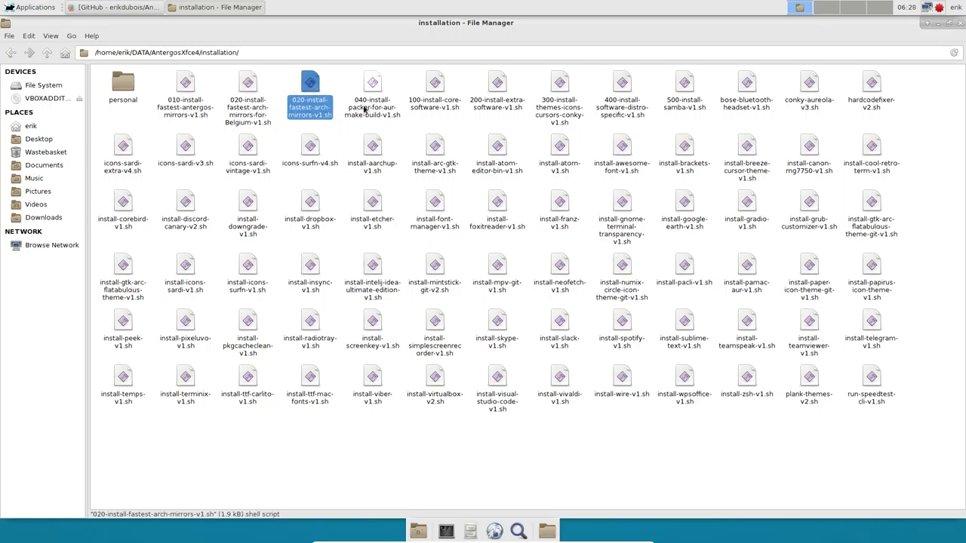
pyautogui.click(372, 87)
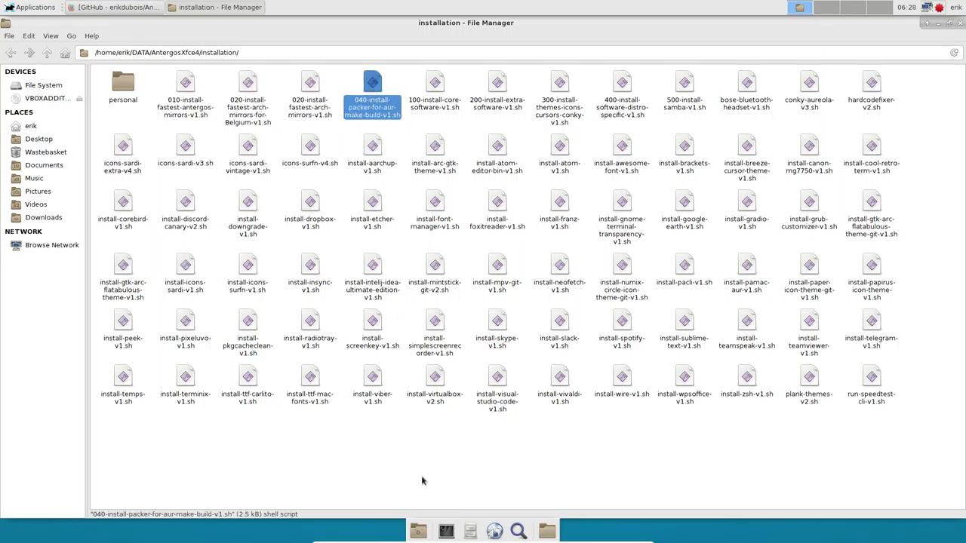
# Restore the maximized file manager window and tile it over the left half of the desktop.
pyautogui.doubleClick(468, 30)
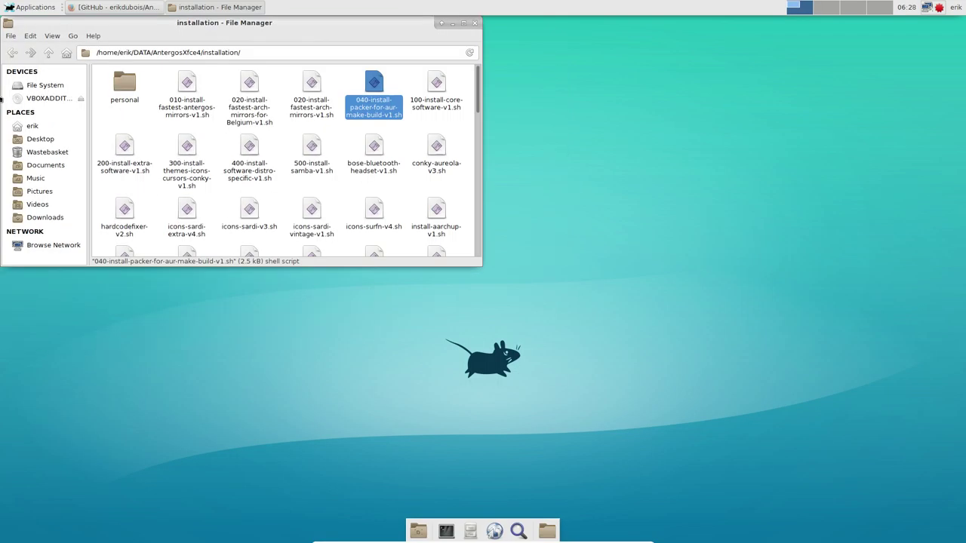
pyautogui.moveTo(246, 30); pyautogui.dragTo(246, 282)
pyautogui.moveTo(178, 285); pyautogui.dragTo(2, 209)
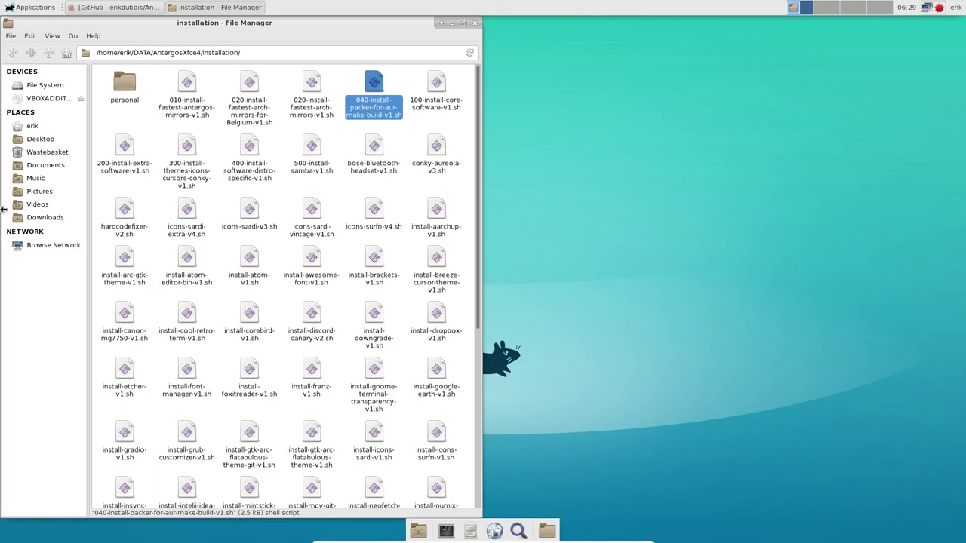
# Open a terminal in the installation folder and tile it over the right half of the desktop.
pyautogui.rightClick(405, 75)
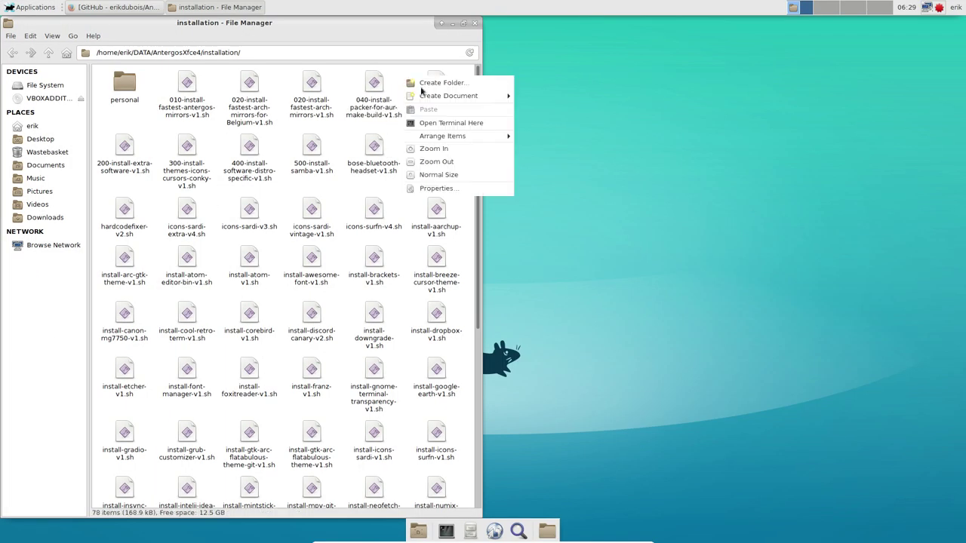
pyautogui.click(459, 123)
pyautogui.moveTo(611, 31); pyautogui.dragTo(965, 219)
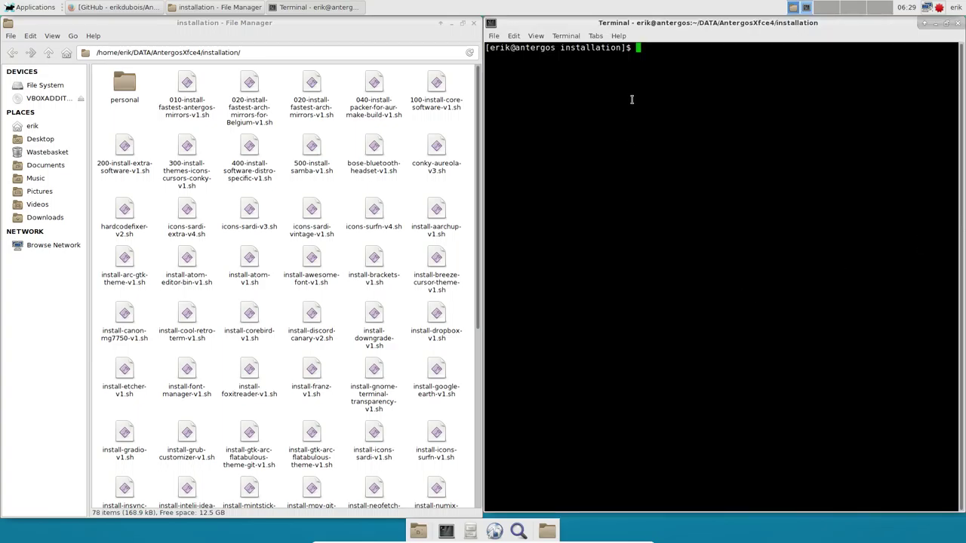
# Run ./040-install-packer-for-aur-make-build-v1.sh, entering the sudo password, and check the packer line in its output.
pyautogui.write('./04')
pyautogui.press('Tab')
pyautogui.press('Return')
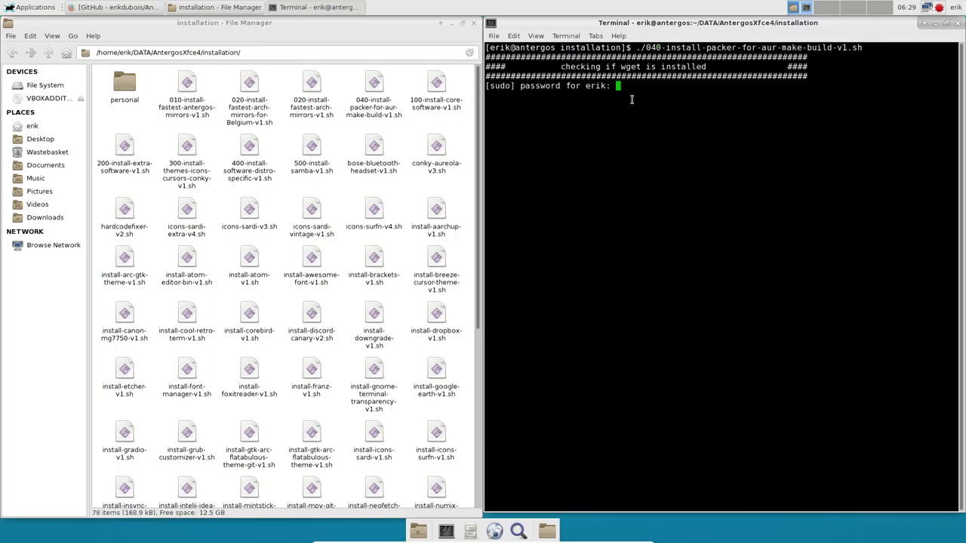
pyautogui.press('Return')
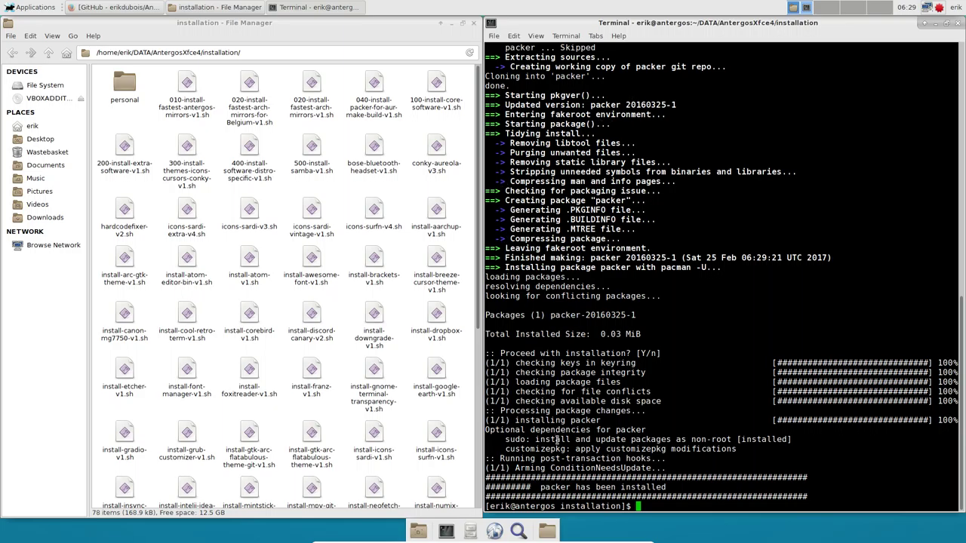
pyautogui.moveTo(571, 422); pyautogui.dragTo(602, 422)
pyautogui.click(593, 397)
# Run the script ./100-install-core-software-v1.sh in the terminal.
pyautogui.write('./100')
pyautogui.press('Tab')
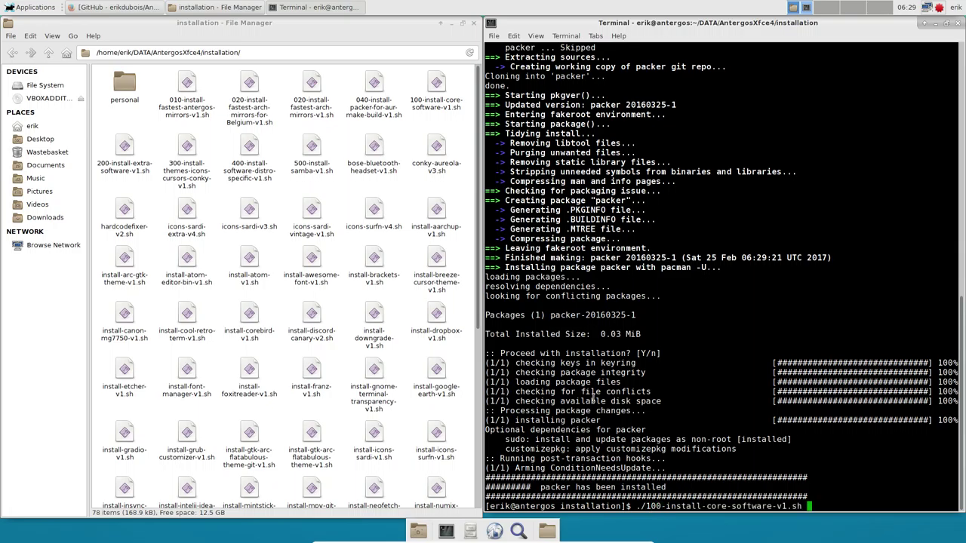
pyautogui.press('Return')
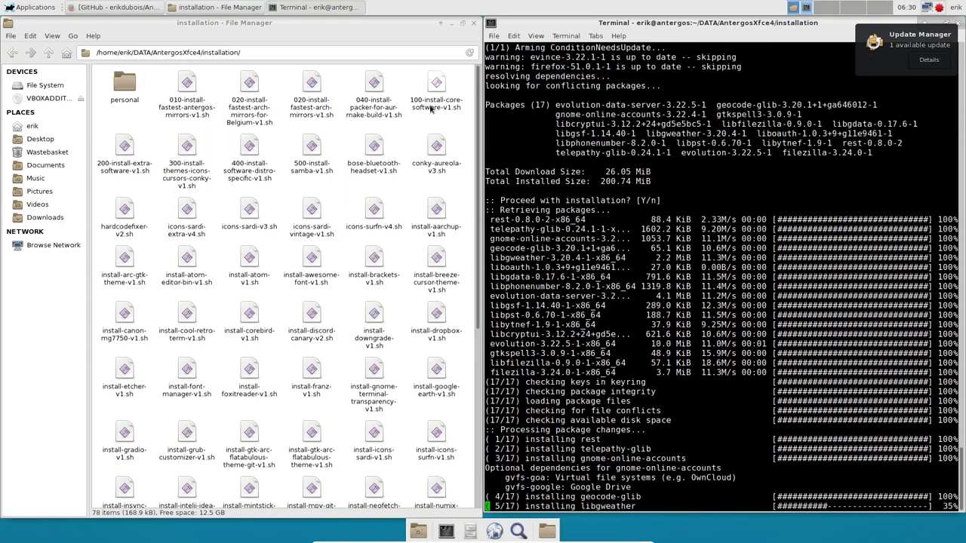
# Open 100-install-core-software-v1.sh with Mousepad instead of LibreOffice Writer and make Mousepad the default for shell scripts.
pyautogui.click(435, 85)
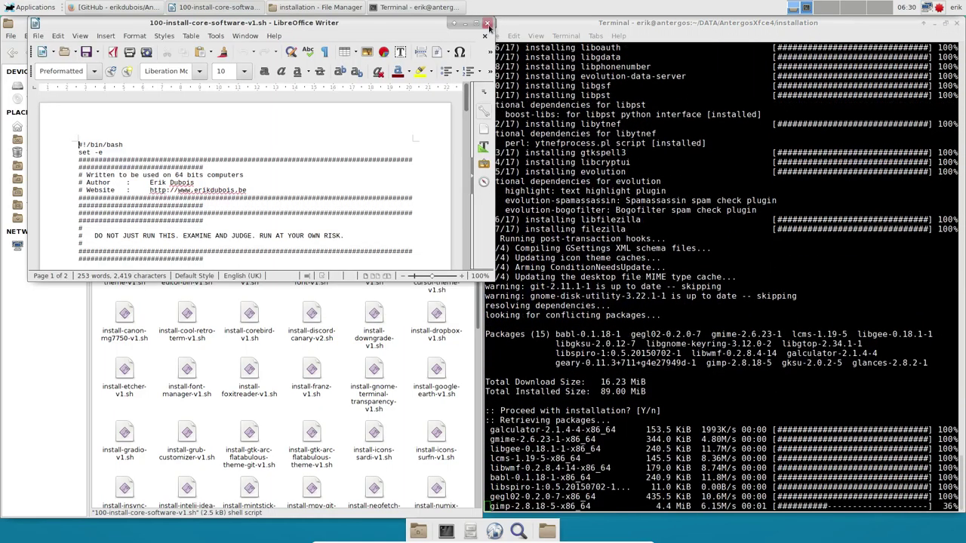
pyautogui.click(487, 25)
pyautogui.rightClick(435, 86)
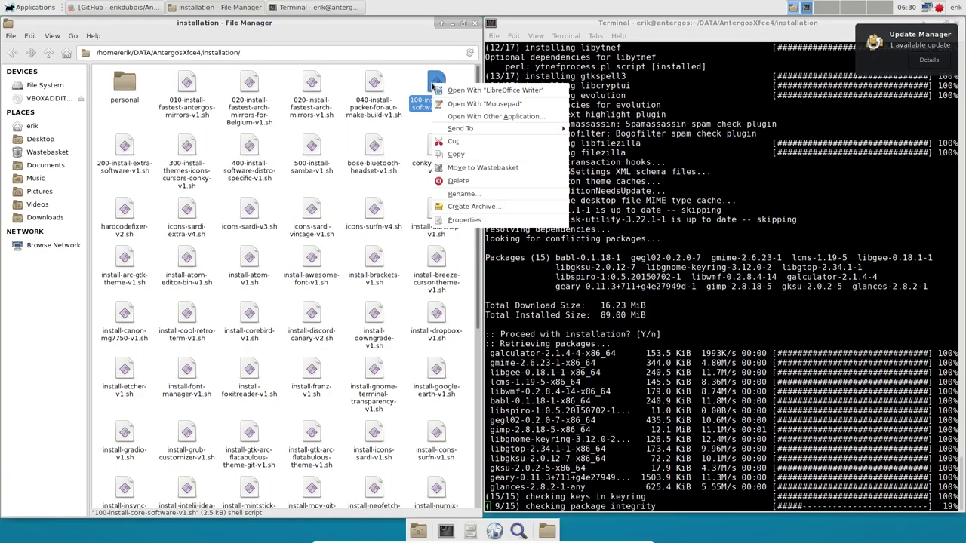
pyautogui.click(498, 117)
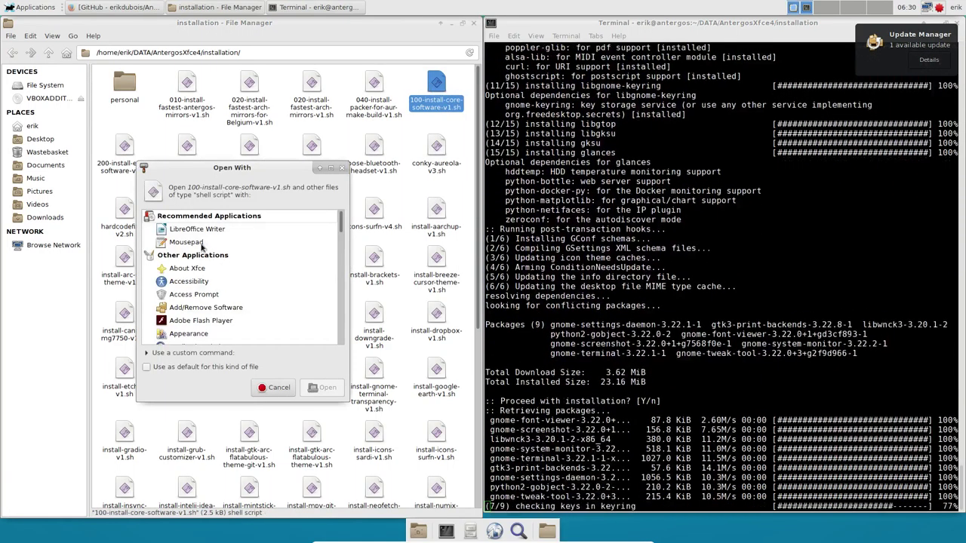
pyautogui.click(186, 242)
pyautogui.click(208, 371)
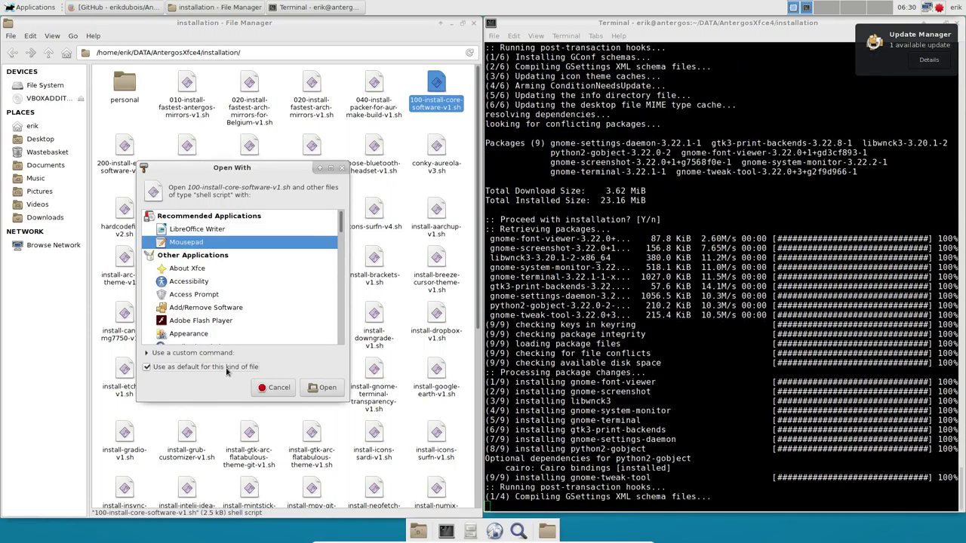
pyautogui.click(323, 387)
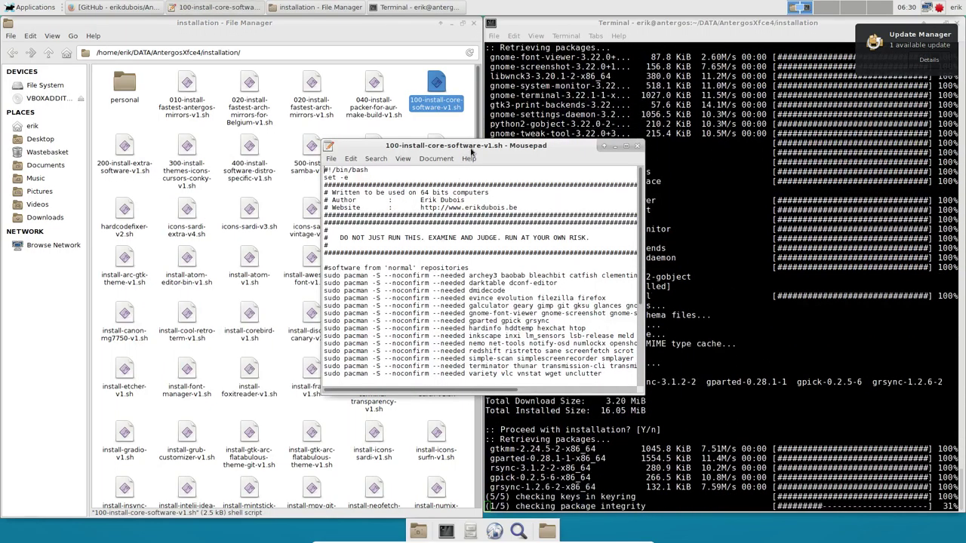
# Move and enlarge the Mousepad window to fit the full script lines, and highlight the pacman command in the first install line.
pyautogui.moveTo(472, 151); pyautogui.dragTo(244, 85)
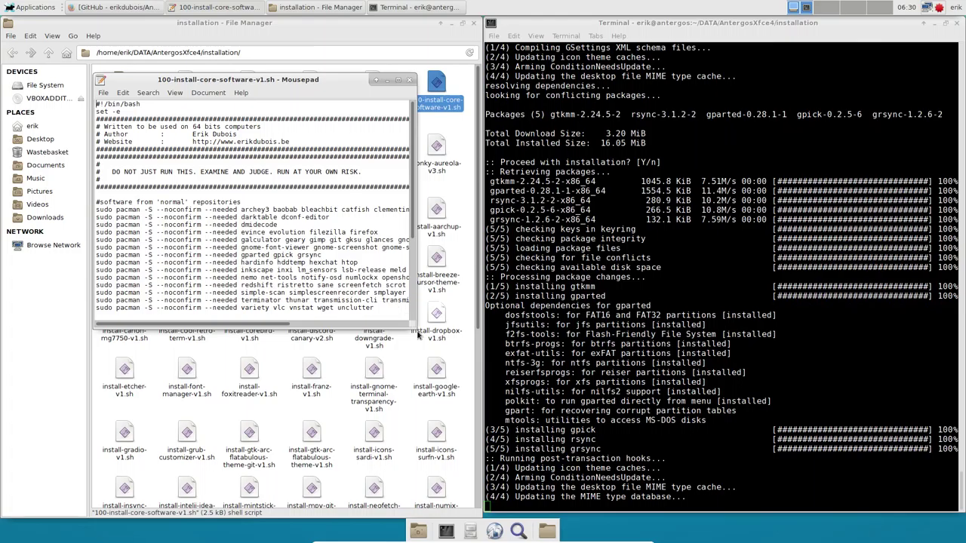
pyautogui.moveTo(413, 327); pyautogui.dragTo(636, 480)
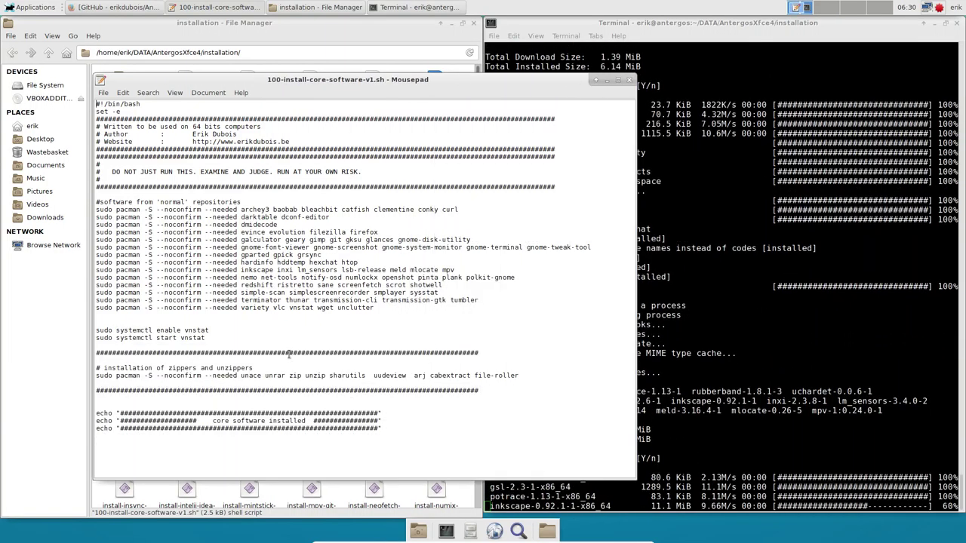
pyautogui.doubleClick(128, 210)
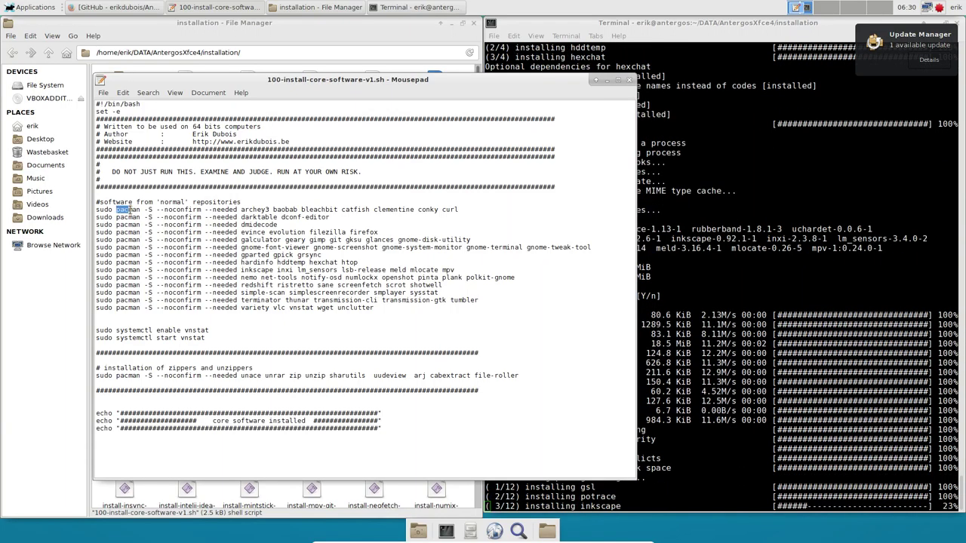